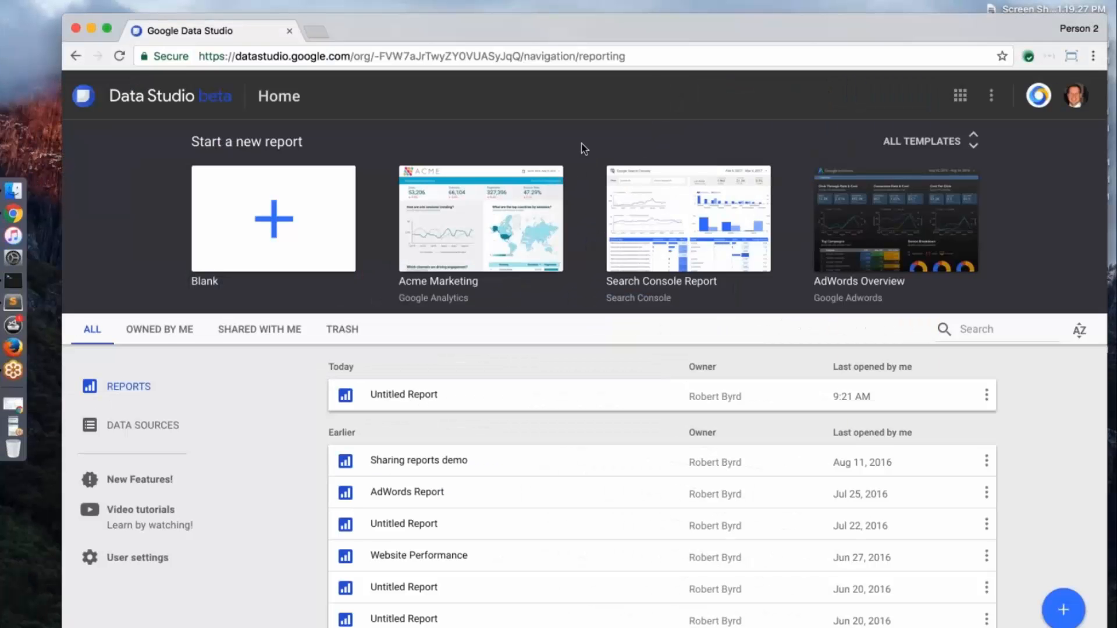
Reposition the browser window slightly on the Data Studio home page
{"action": "left_click_drag", "start_coordinate": [597, 25], "coordinate": [579, 11]}
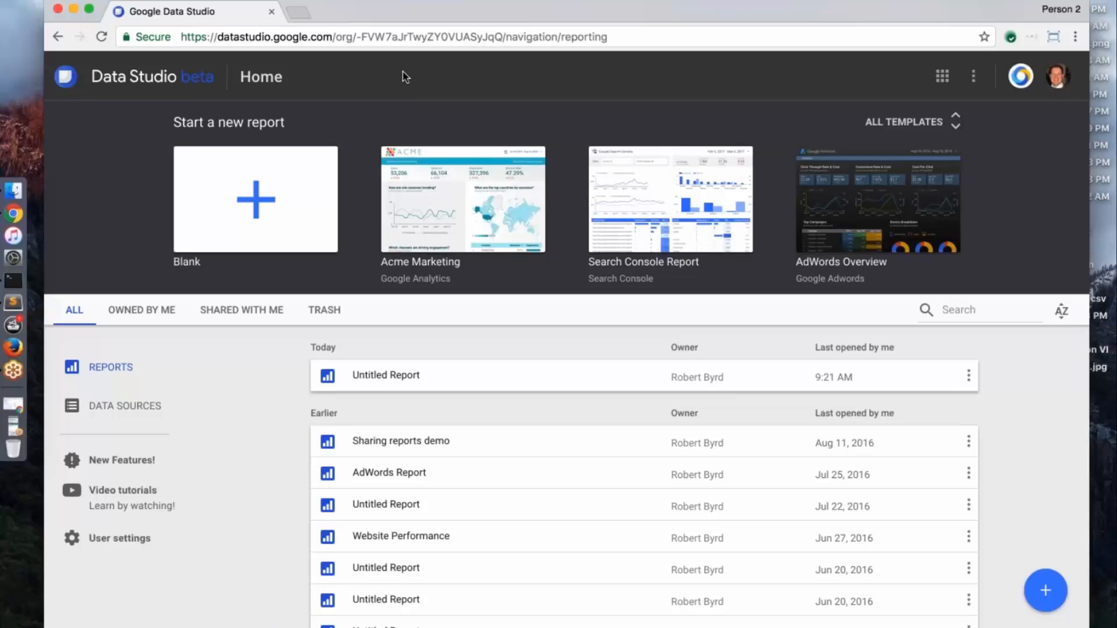
Start a blank report and begin creating a new data source, showing the connectors list
{"action": "left_click", "coordinate": [288, 202]}
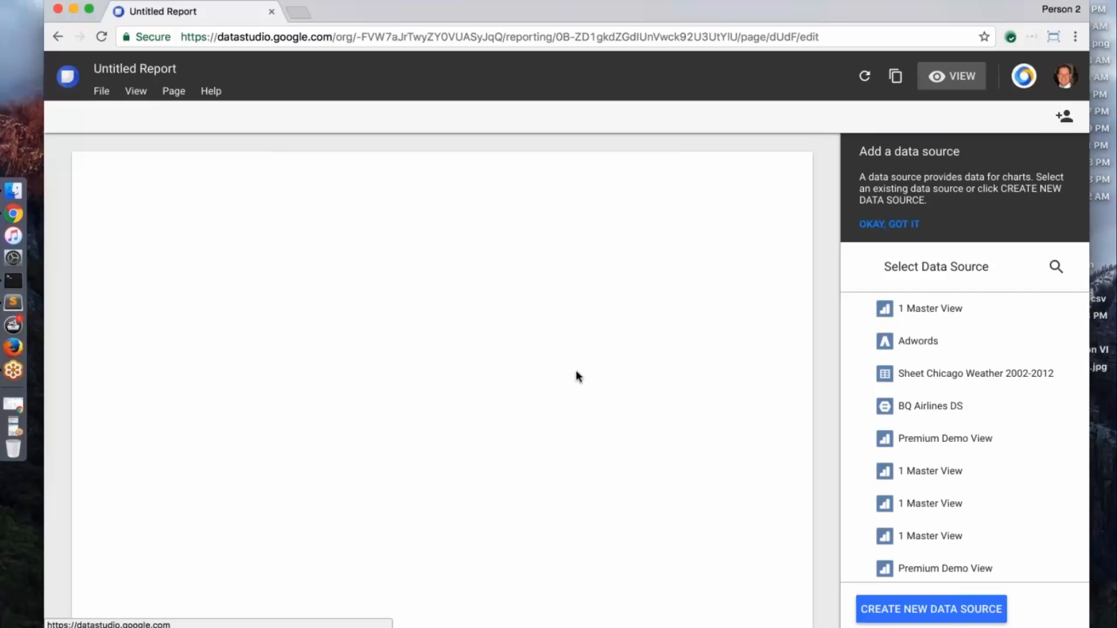
{"action": "left_click", "coordinate": [931, 603]}
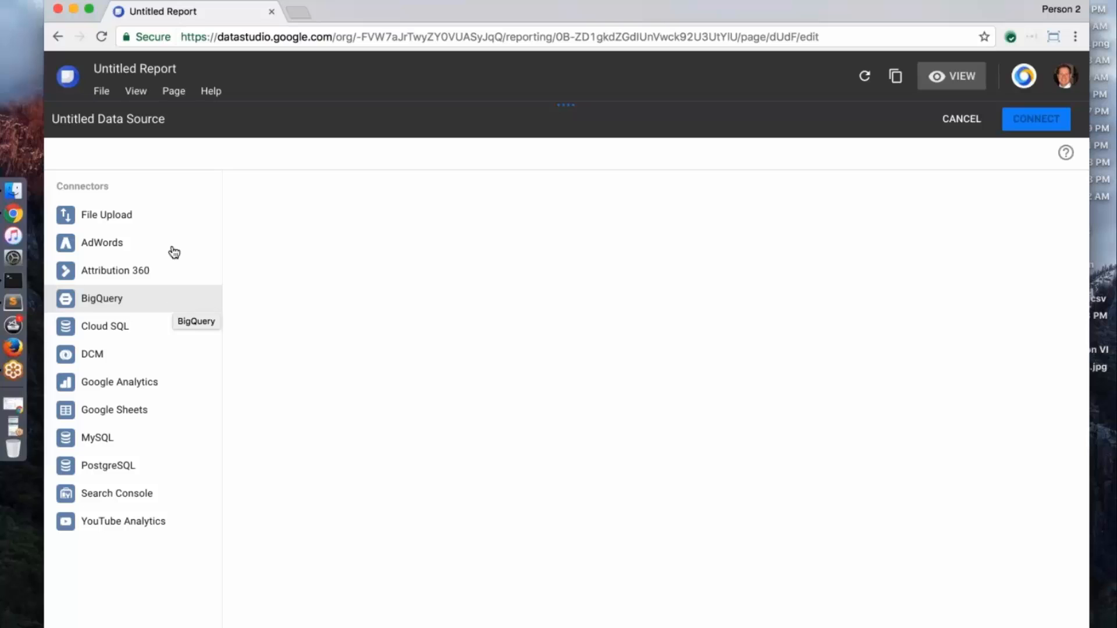
Connect Google Analytics: demo account, Google Merchandise Store property, 1 Master View
{"action": "left_click", "coordinate": [174, 228]}
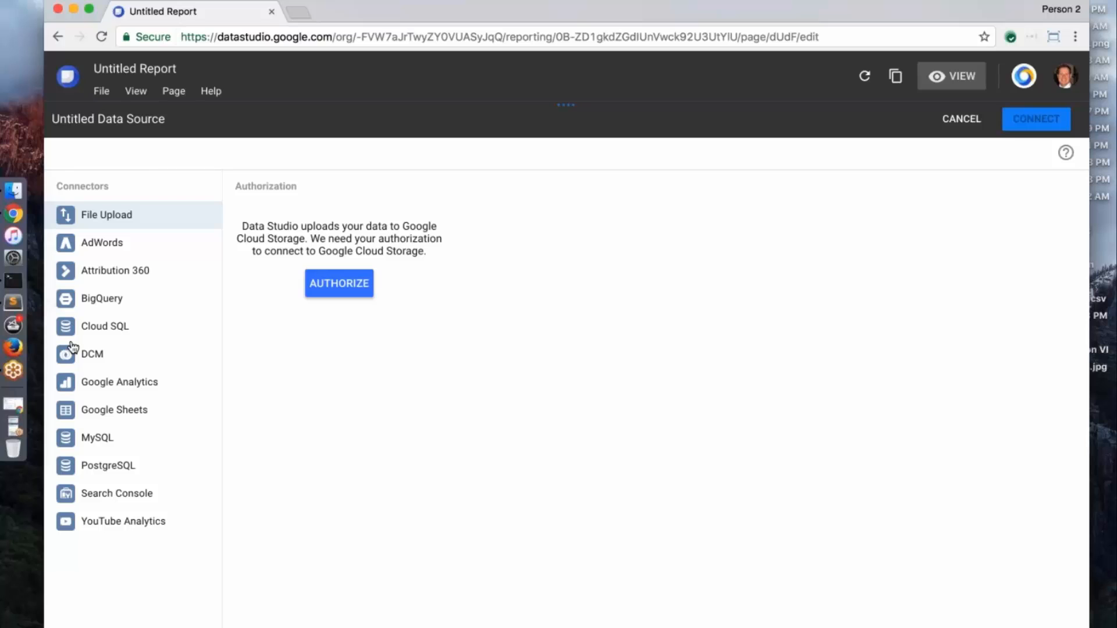
{"action": "left_click", "coordinate": [113, 389]}
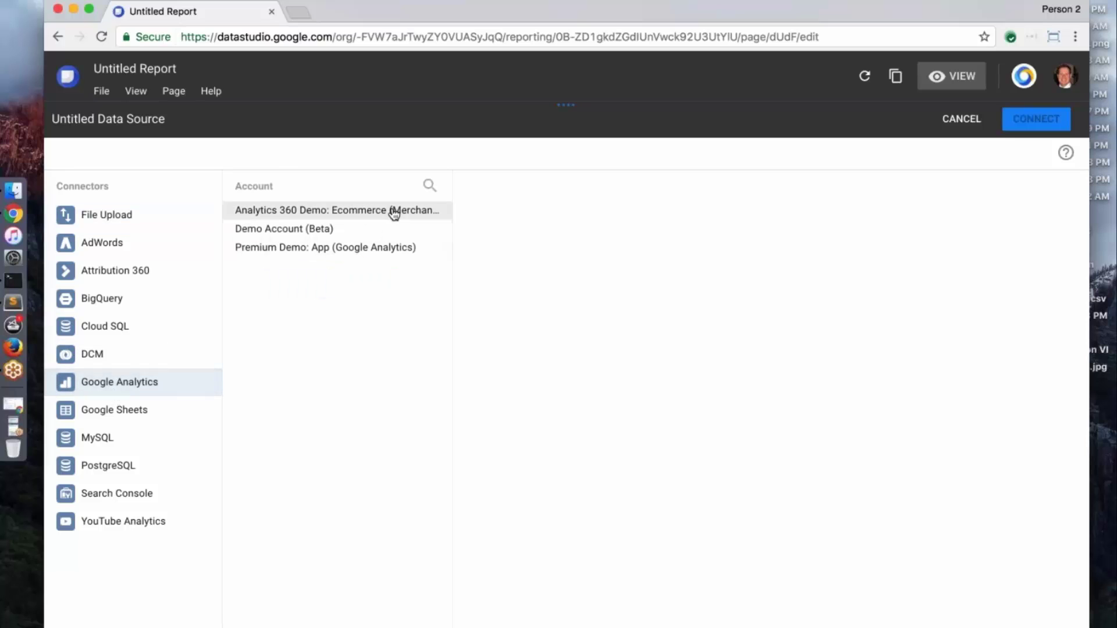
{"action": "left_click", "coordinate": [392, 210]}
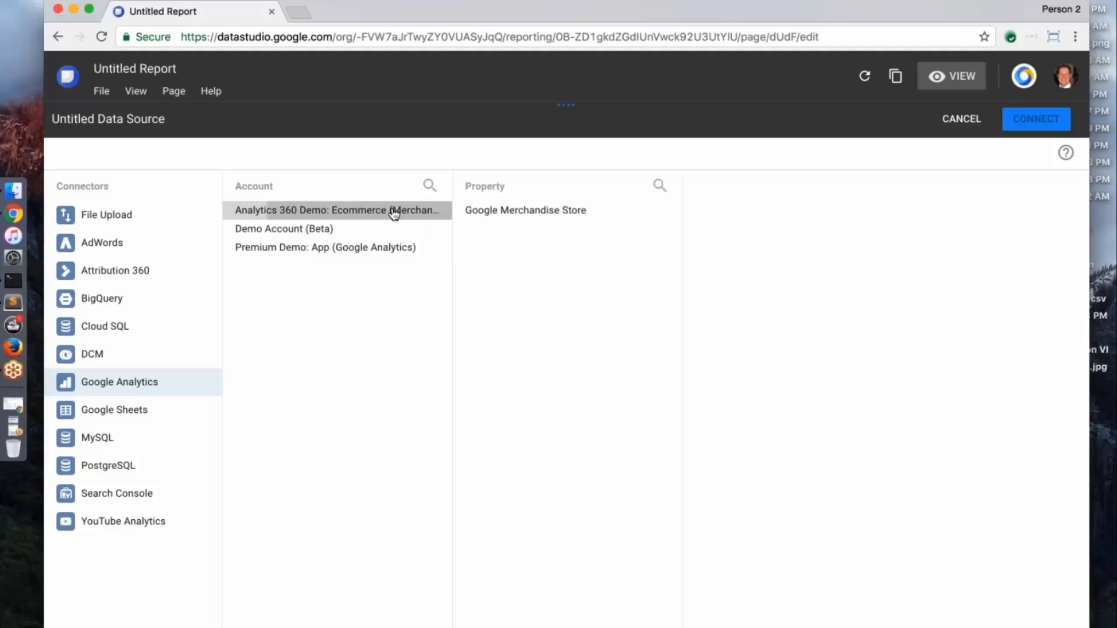
{"action": "left_click", "coordinate": [553, 210]}
{"action": "left_click", "coordinate": [776, 210]}
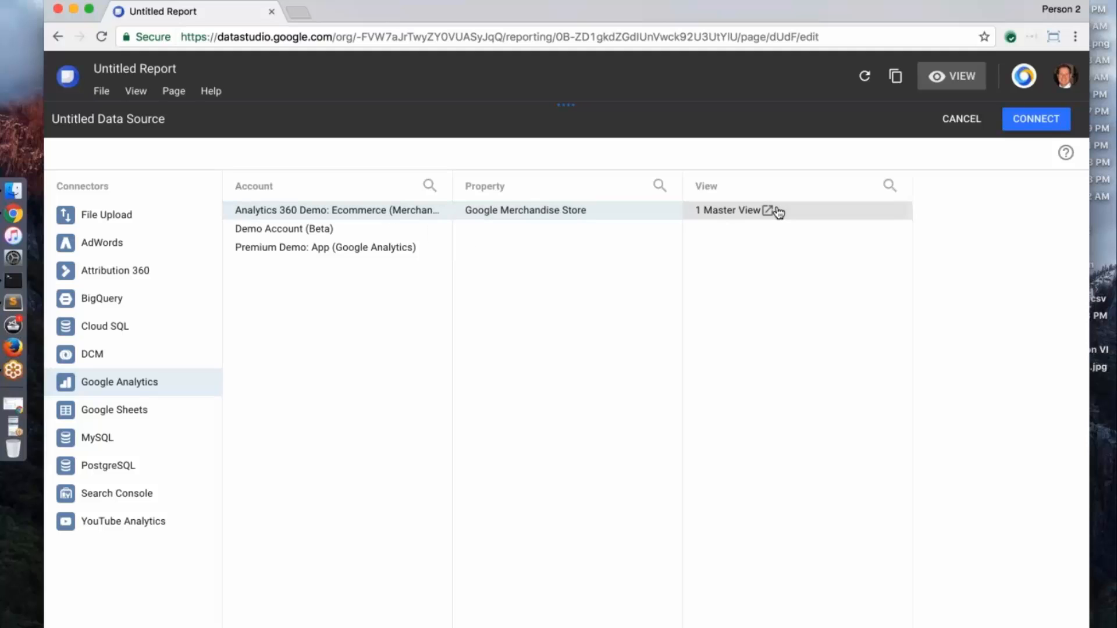
{"action": "left_click", "coordinate": [1034, 119]}
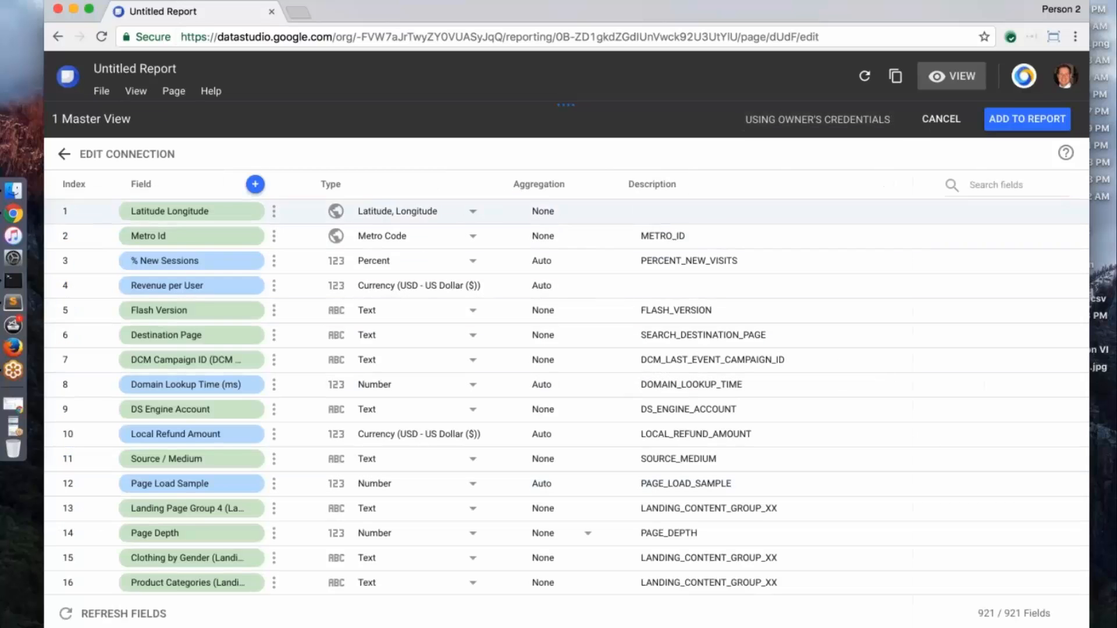
Add the 1 Master View data source to the report, confirming the prompt
{"action": "left_click", "coordinate": [1026, 119]}
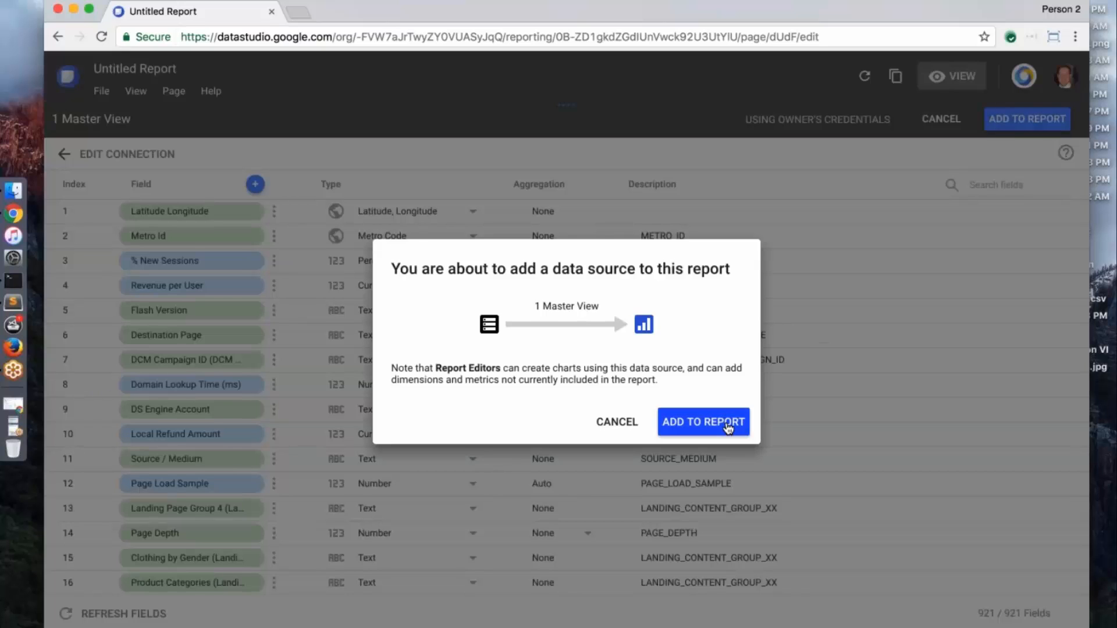
{"action": "left_click", "coordinate": [703, 422]}
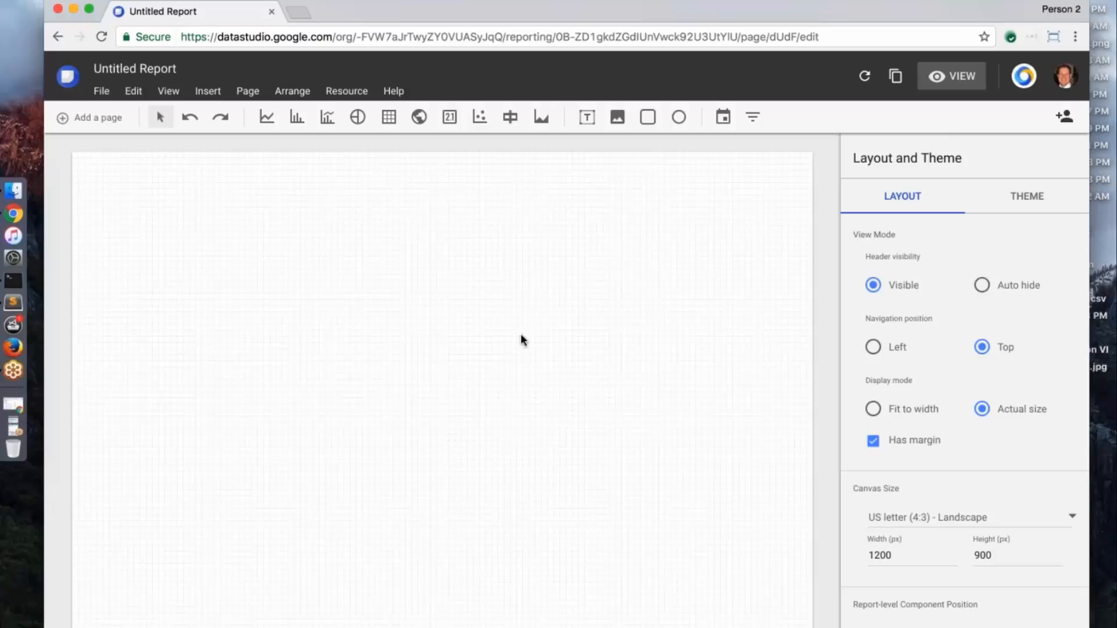
Draw a Sessions-by-Date time series chart across the middle of the canvas
{"action": "left_click", "coordinate": [267, 116]}
{"action": "left_click_drag", "start_coordinate": [237, 274], "coordinate": [677, 435]}
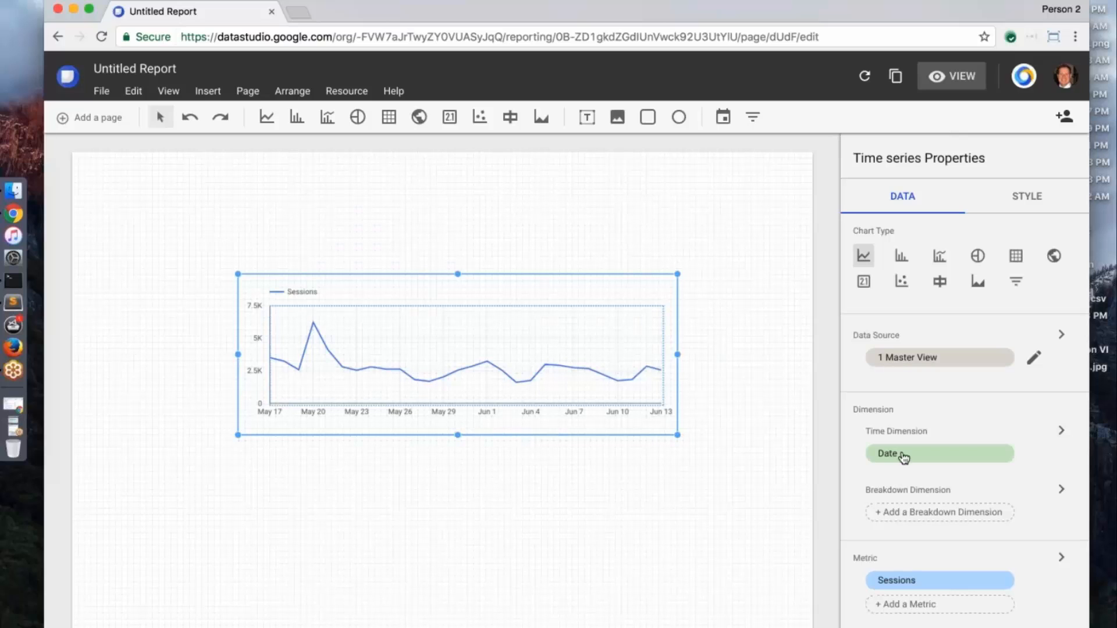
{"action": "scroll", "coordinate": [947, 541], "scroll_direction": "down", "scroll_amount": 1}
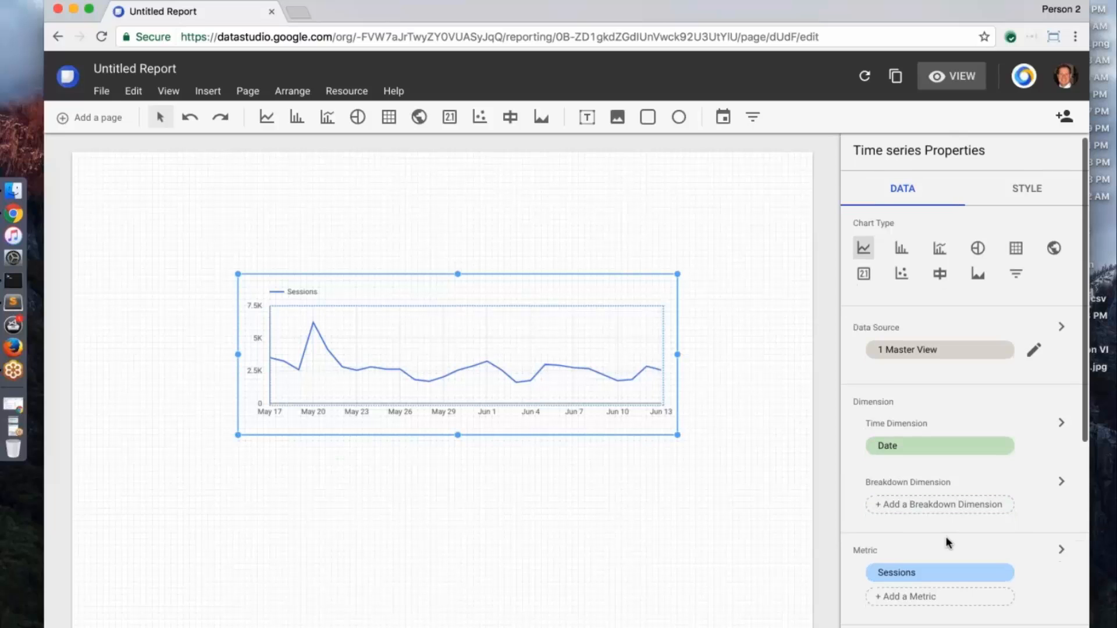
{"action": "scroll", "coordinate": [945, 535], "scroll_direction": "down", "scroll_amount": 1}
{"action": "scroll", "coordinate": [945, 536], "scroll_direction": "down", "scroll_amount": 2}
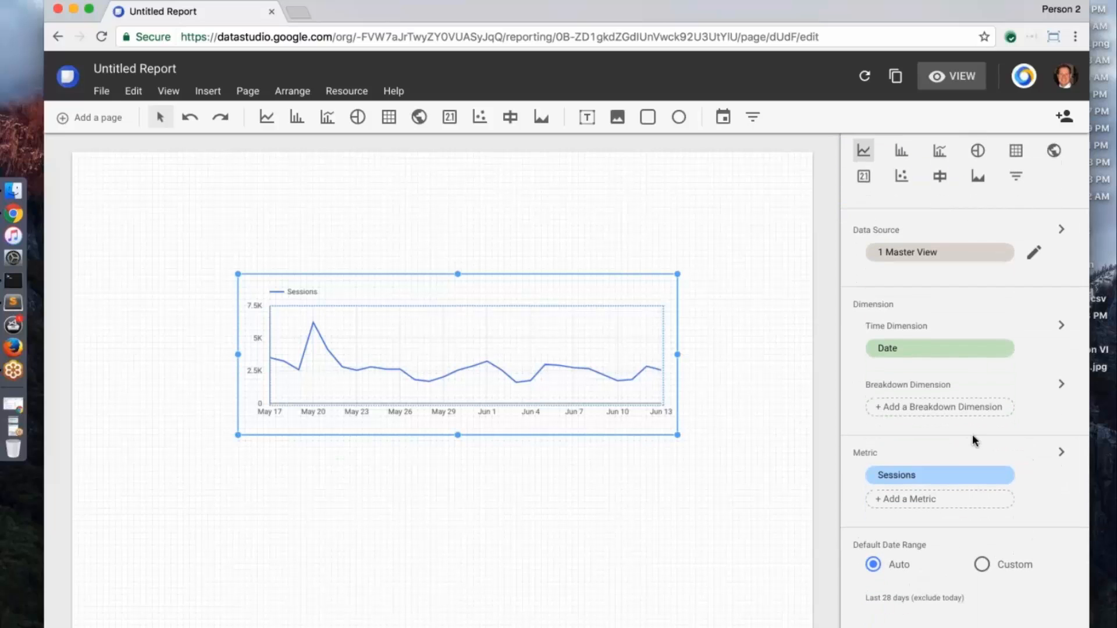
{"action": "scroll", "coordinate": [972, 440], "scroll_direction": "up", "scroll_amount": 1}
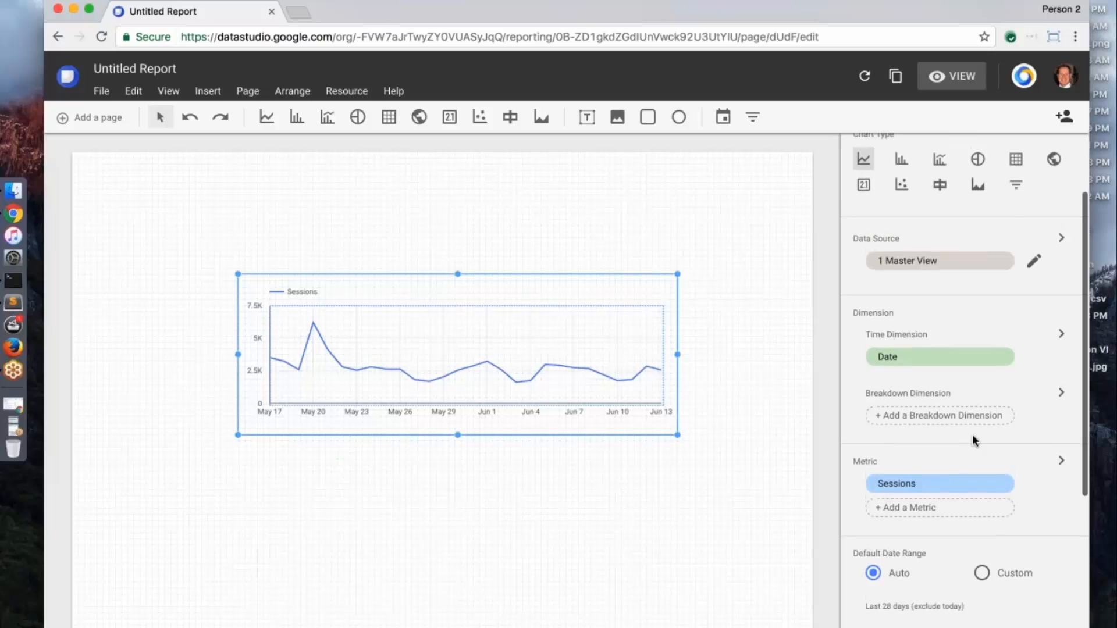
{"action": "scroll", "coordinate": [972, 438], "scroll_direction": "up", "scroll_amount": 1}
{"action": "scroll", "coordinate": [972, 437], "scroll_direction": "up", "scroll_amount": 1}
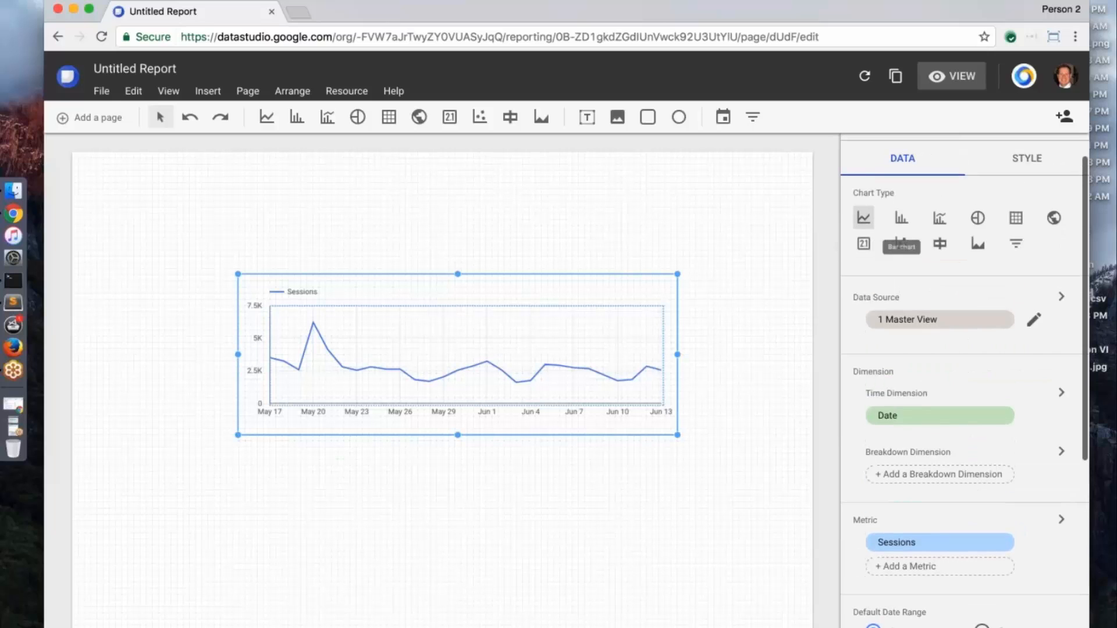
{"action": "left_click", "coordinate": [903, 218]}
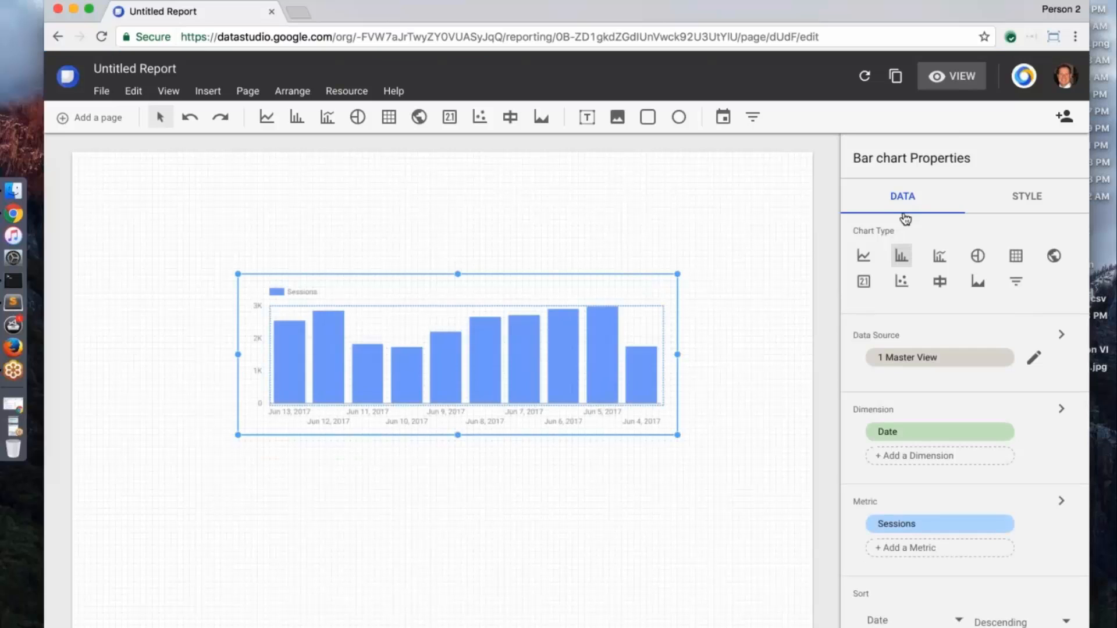
{"action": "left_click", "coordinate": [941, 259]}
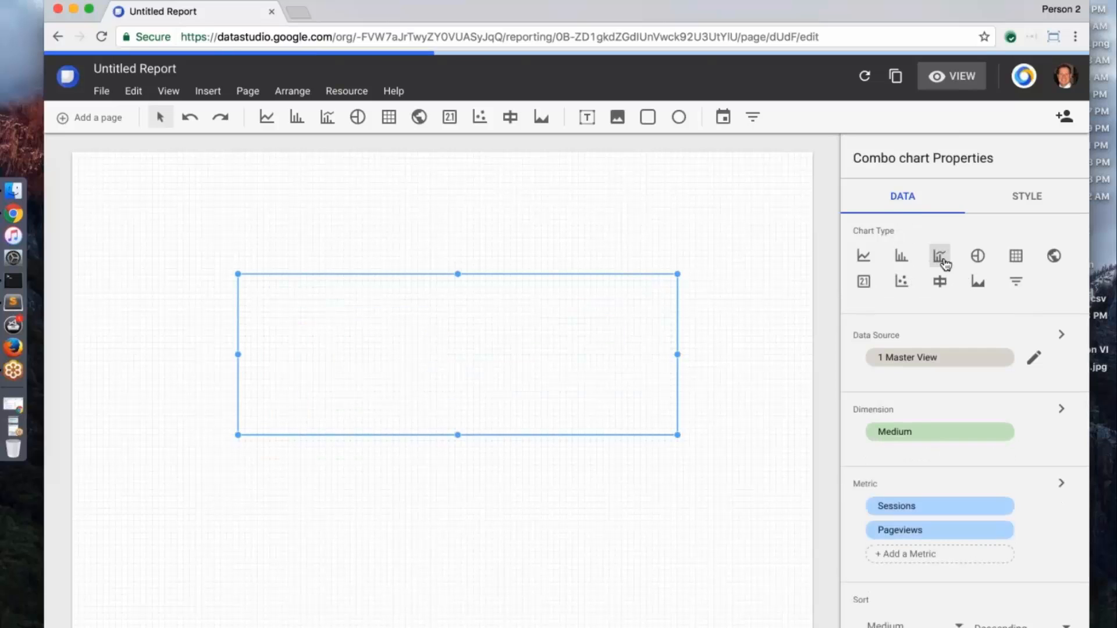
{"action": "left_click", "coordinate": [978, 256]}
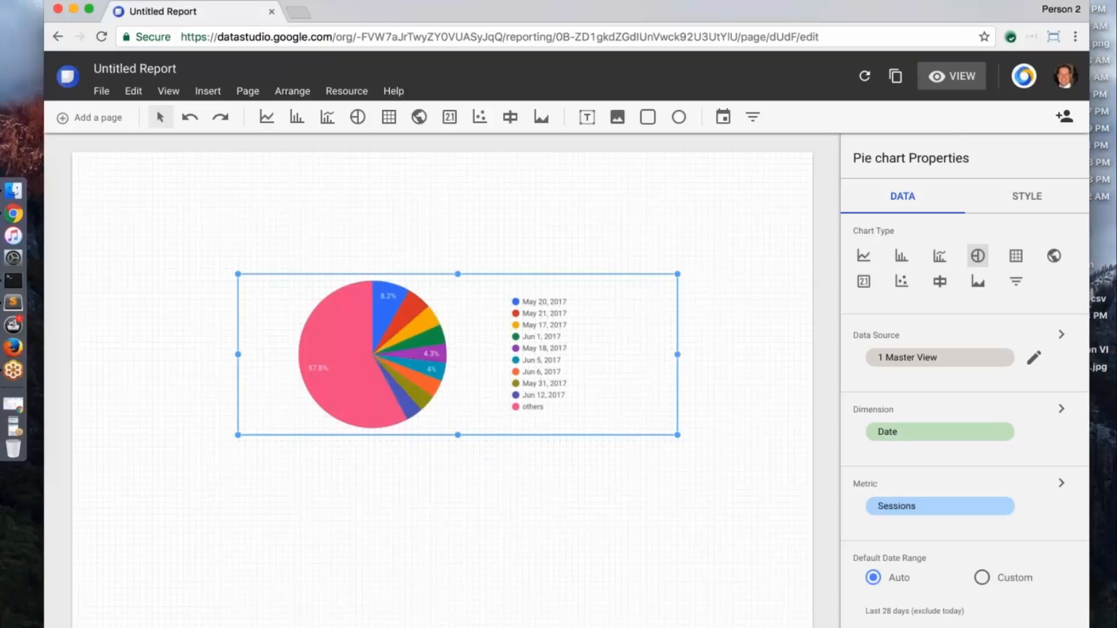
{"action": "left_click", "coordinate": [864, 257]}
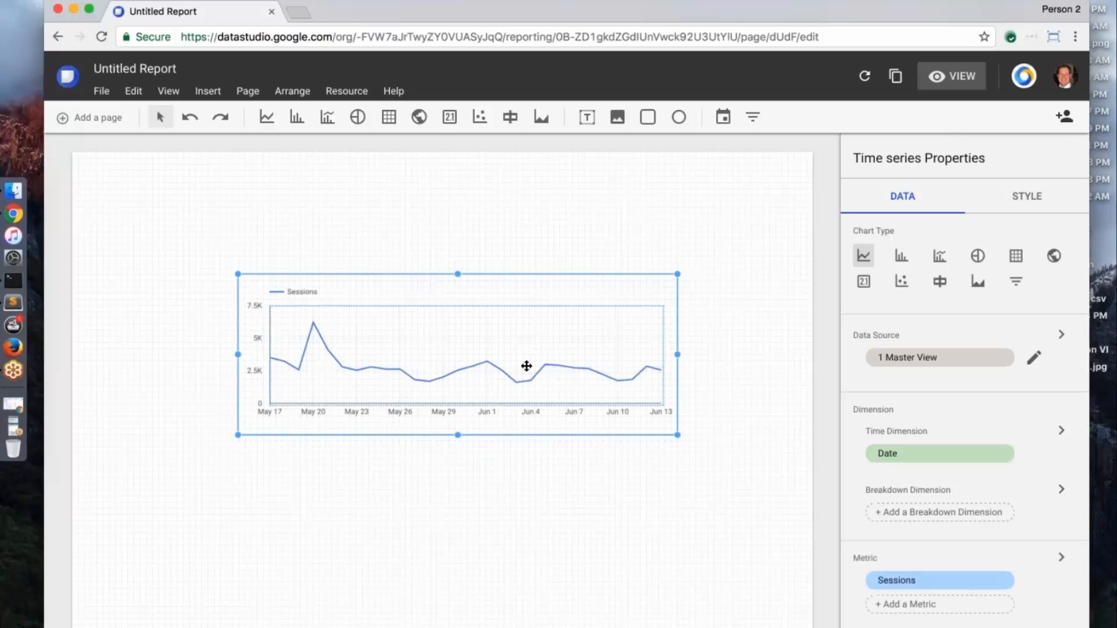
Paste a narrower copy of the time series below it and turn it into a geo map
{"action": "key", "text": "super+v"}
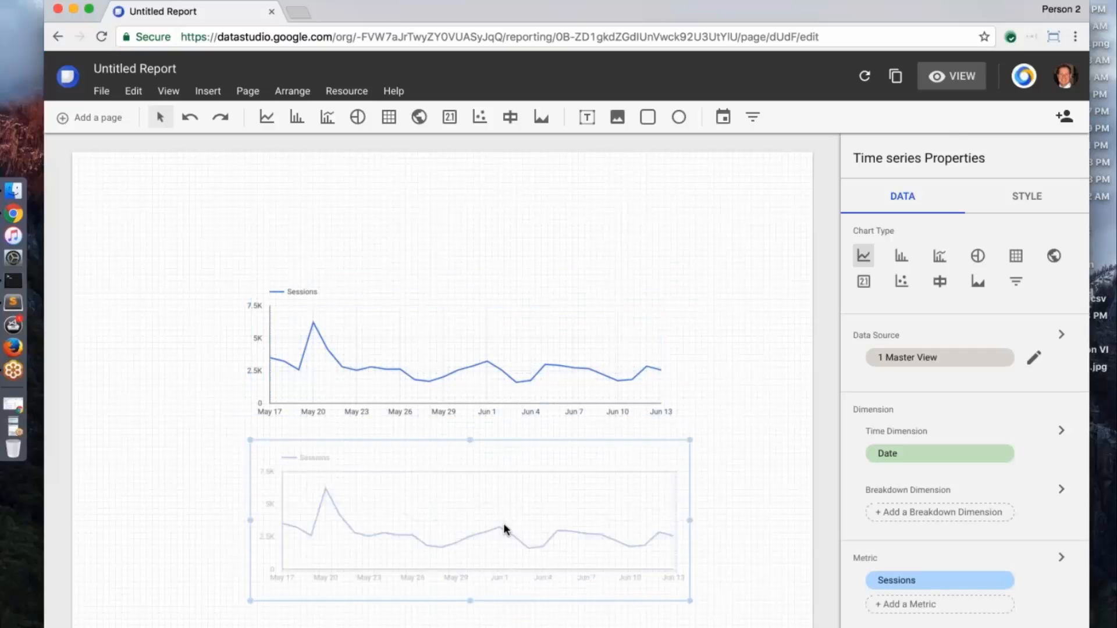
{"action": "left_click_drag", "start_coordinate": [678, 520], "coordinate": [485, 520]}
{"action": "left_click", "coordinate": [1050, 255]}
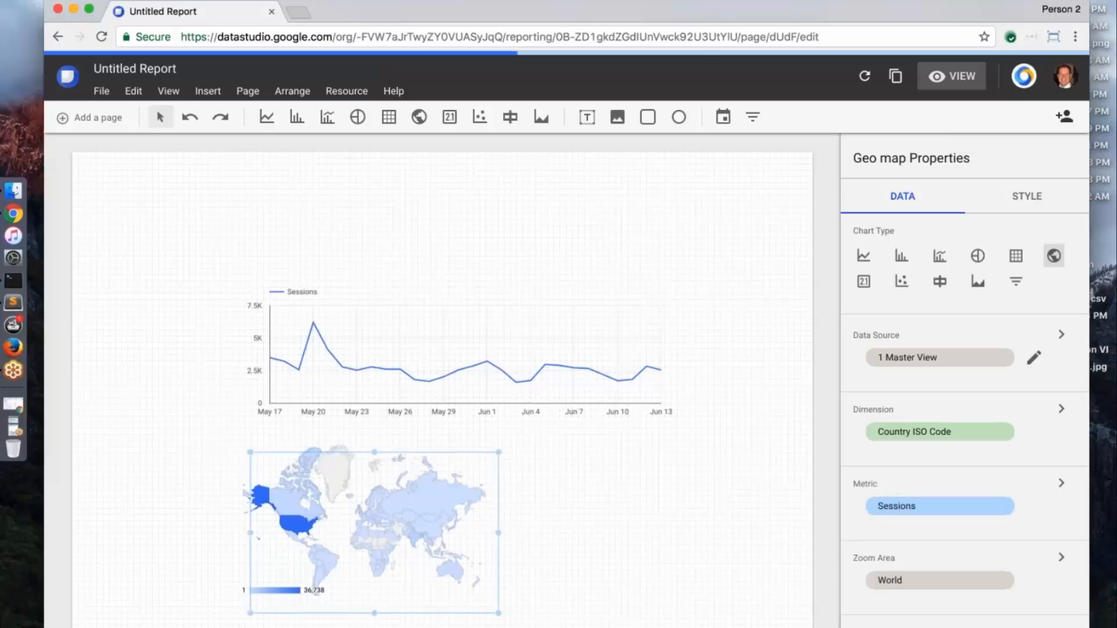
Duplicate the geo map beside the original and change the copy into a pie chart
{"action": "key", "text": "ctrl+c"}
{"action": "key", "text": "ctrl+v"}
{"action": "left_click_drag", "start_coordinate": [653, 499], "coordinate": [693, 508]}
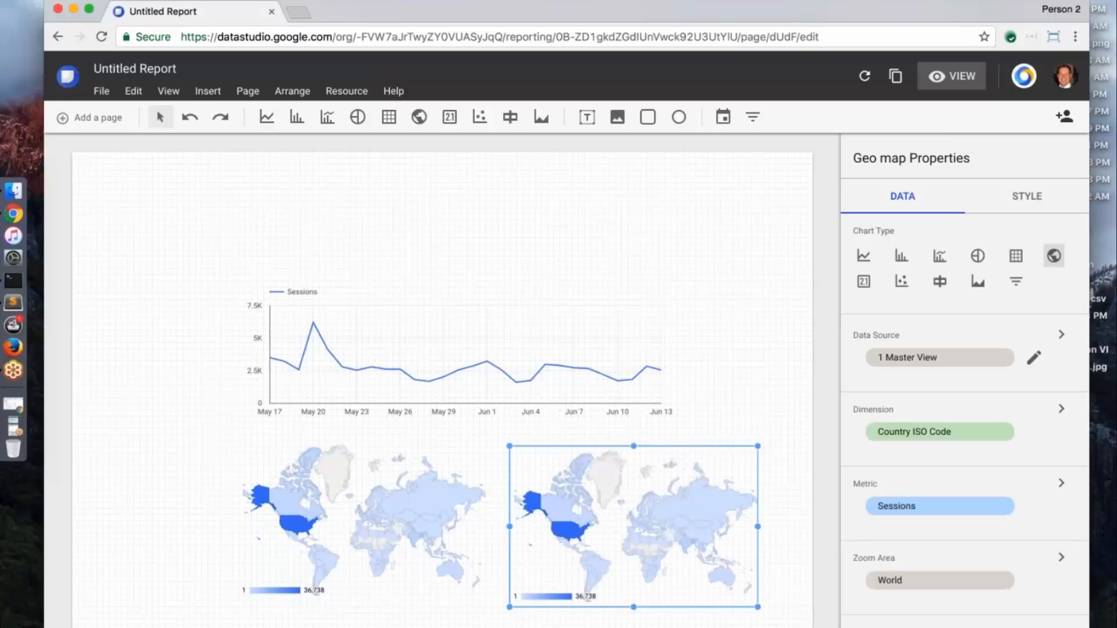
{"action": "left_click", "coordinate": [978, 255]}
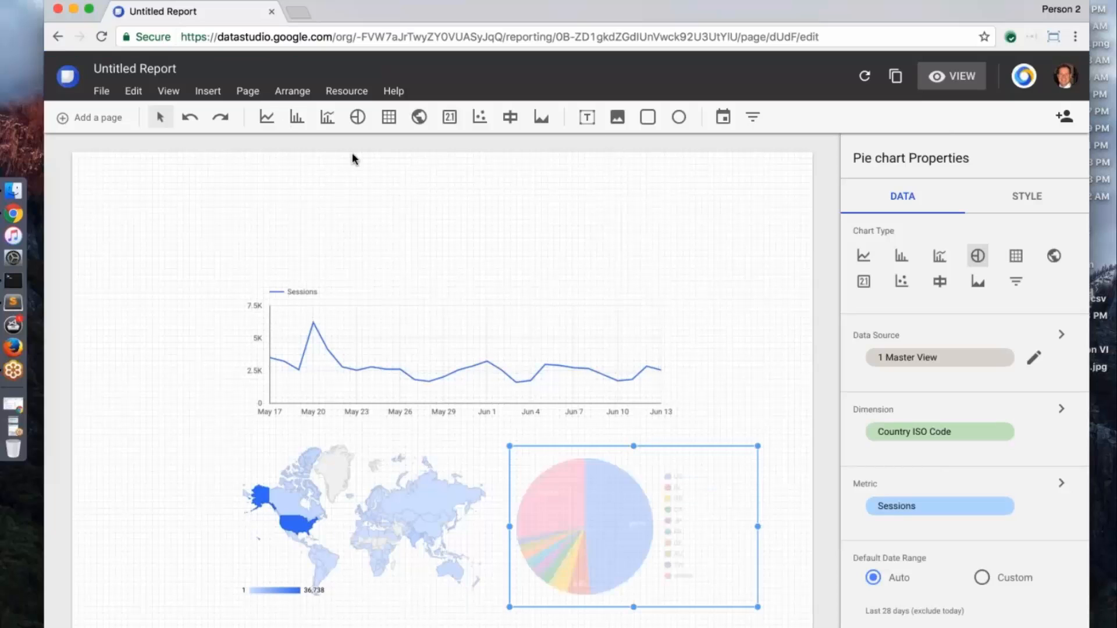
{"action": "left_click", "coordinate": [587, 117]}
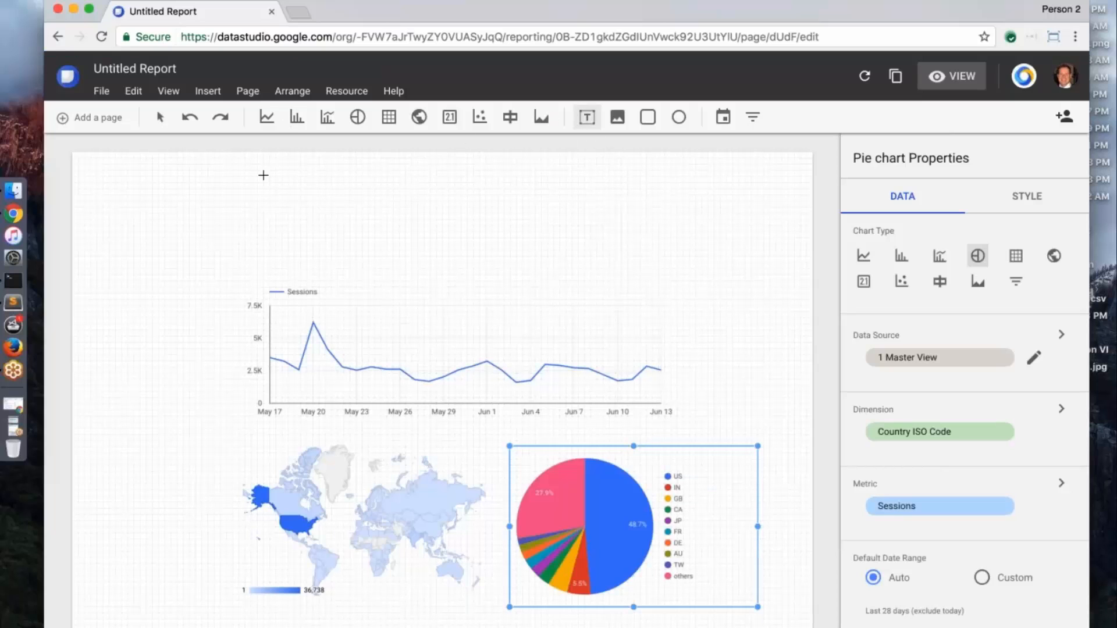
Add a 'My Sample Report' title text box at the top sized 36px
{"action": "left_click_drag", "start_coordinate": [263, 175], "coordinate": [628, 225]}
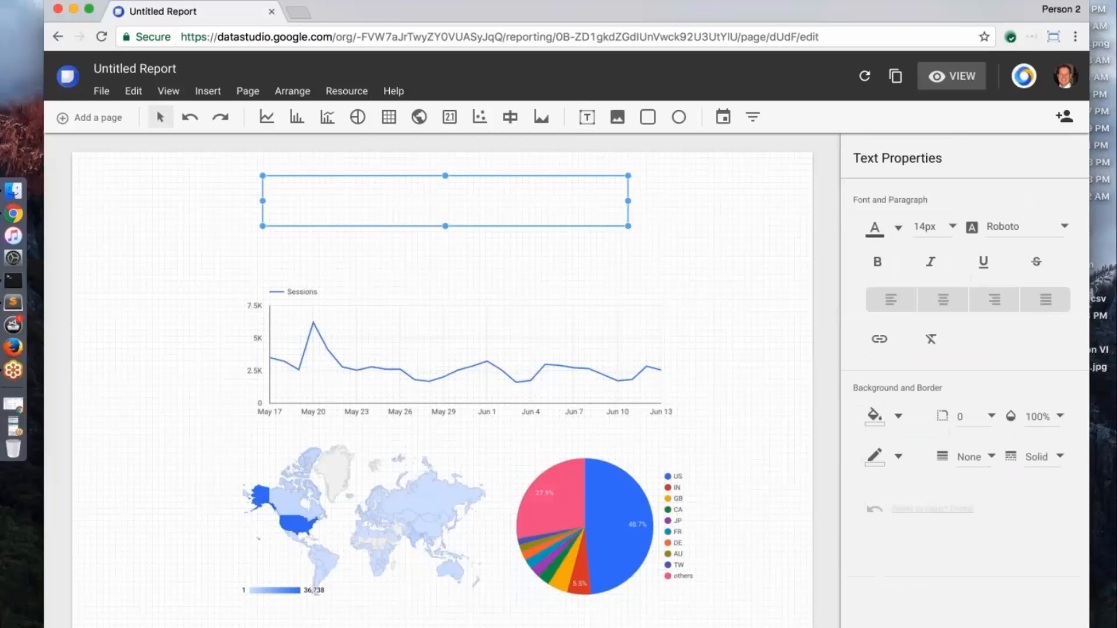
{"action": "type", "text": "My Sample Report"}
{"action": "triple_click", "coordinate": [331, 191]}
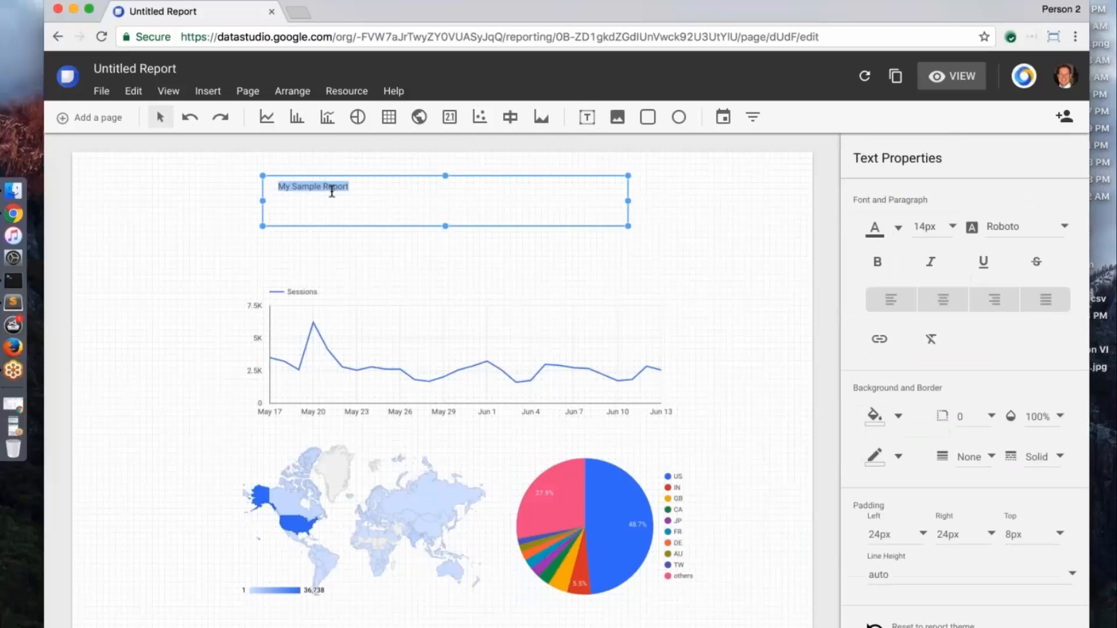
{"action": "left_click", "coordinate": [927, 225]}
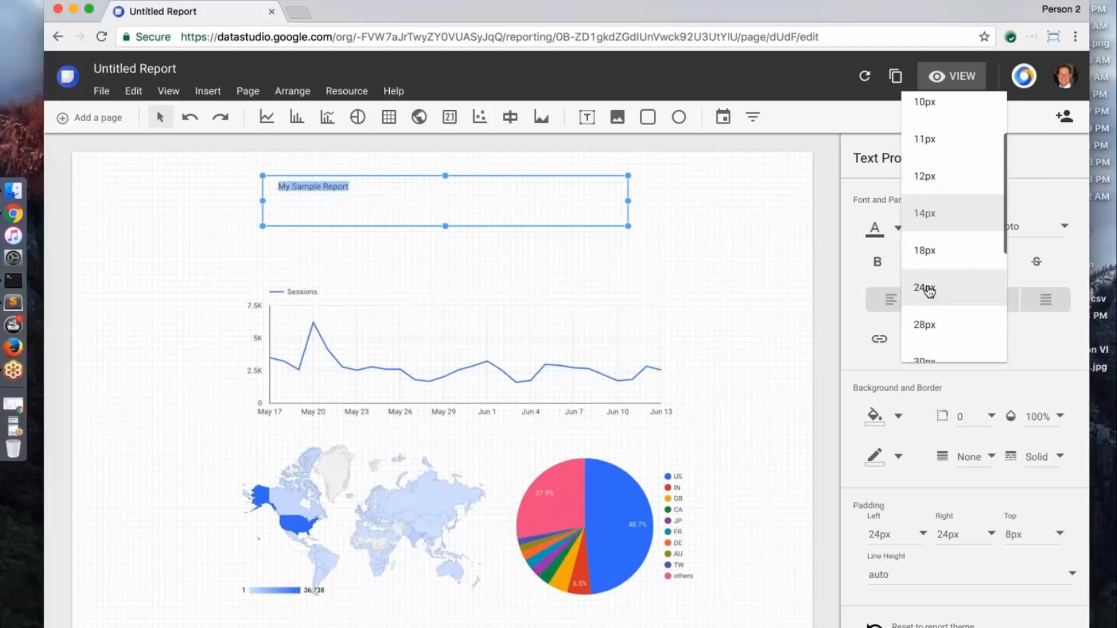
{"action": "scroll", "coordinate": [926, 297], "scroll_direction": "down", "scroll_amount": 1}
{"action": "left_click", "coordinate": [923, 350]}
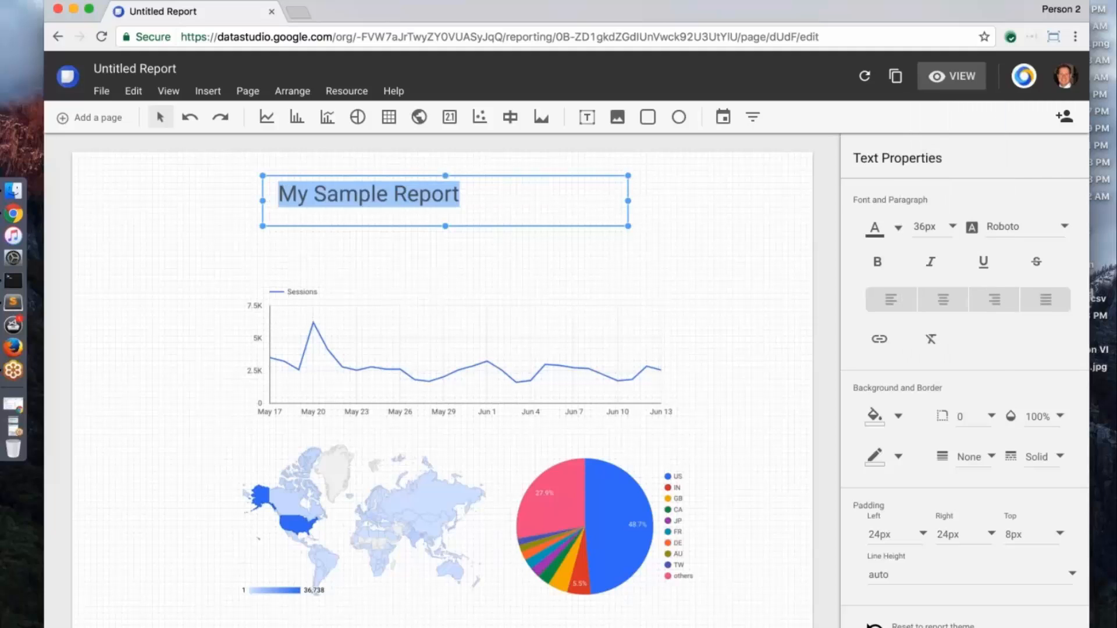
Select all three charts and shift them up and right beneath the title
{"action": "left_click_drag", "start_coordinate": [133, 277], "coordinate": [672, 565]}
{"action": "left_click_drag", "start_coordinate": [606, 504], "coordinate": [625, 495]}
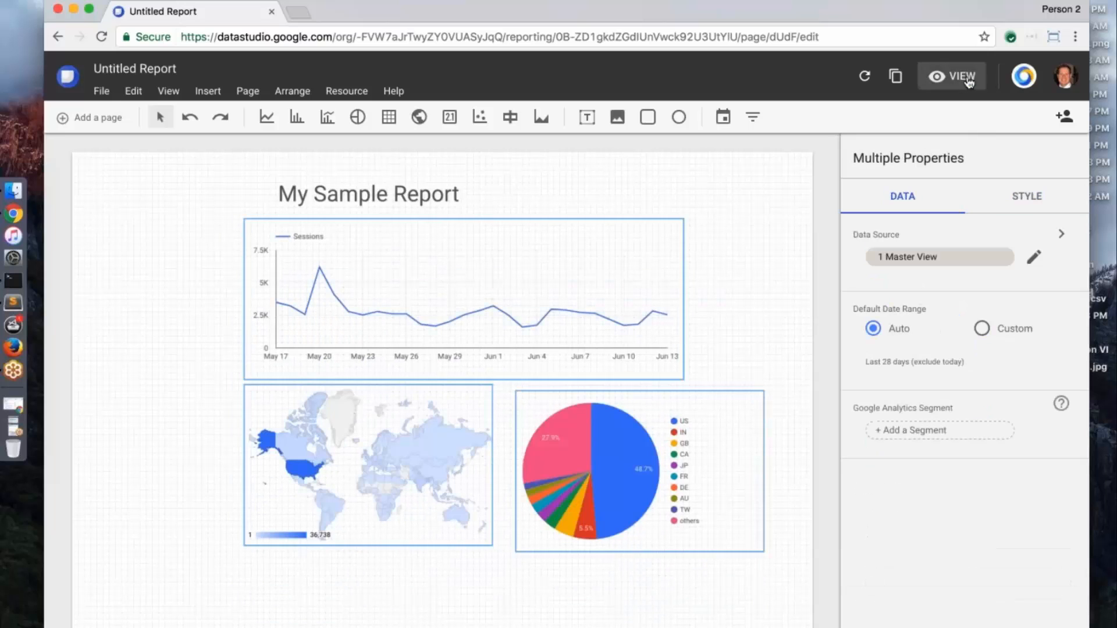
{"action": "left_click", "coordinate": [968, 82]}
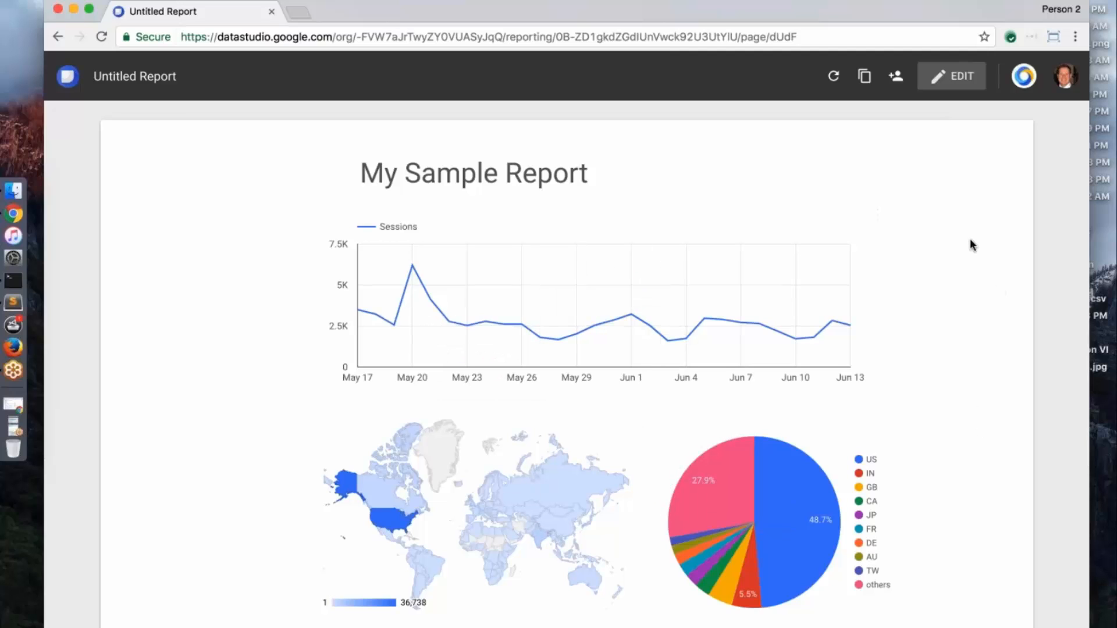
{"action": "left_click", "coordinate": [951, 76]}
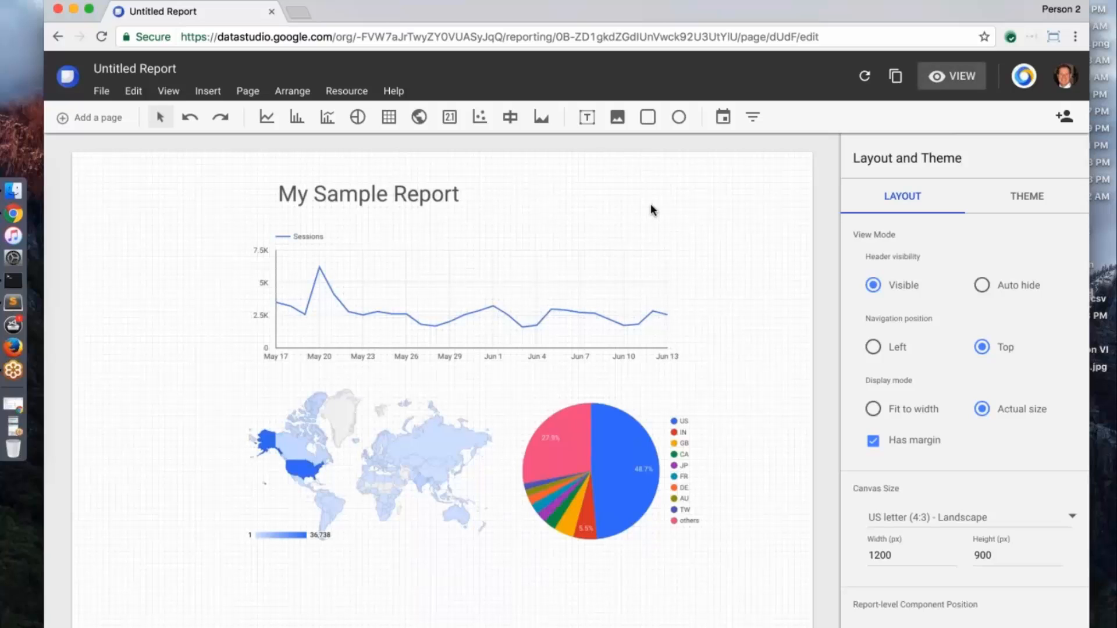
Replace the time series chart's Sessions metric with Users
{"action": "left_click", "coordinate": [467, 313]}
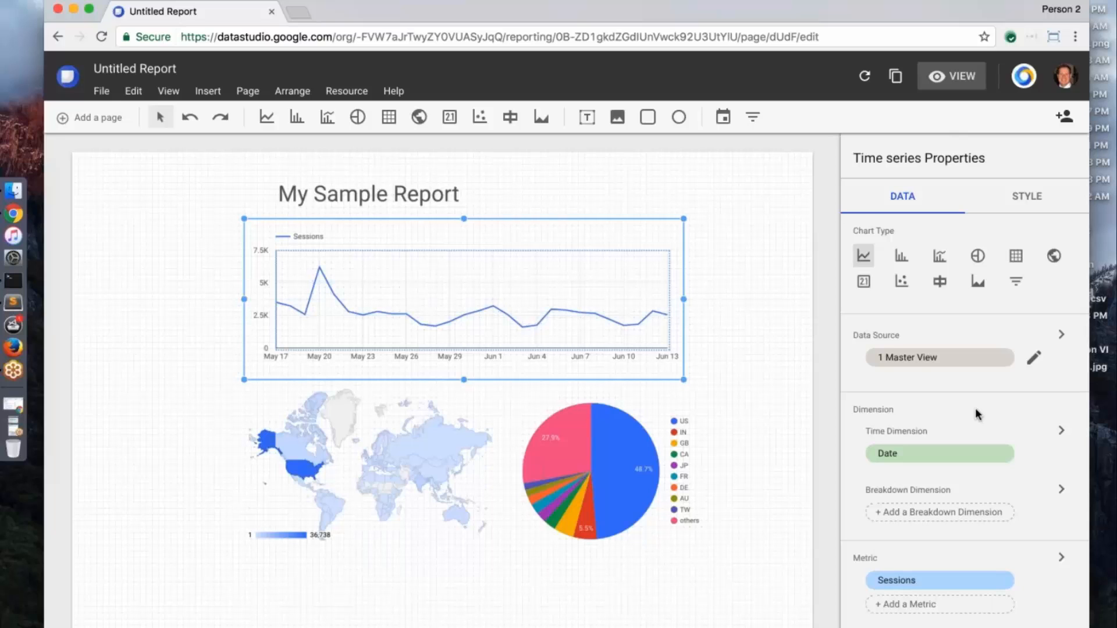
{"action": "scroll", "coordinate": [975, 412], "scroll_direction": "down", "scroll_amount": 2}
{"action": "scroll", "coordinate": [975, 408], "scroll_direction": "down", "scroll_amount": 1}
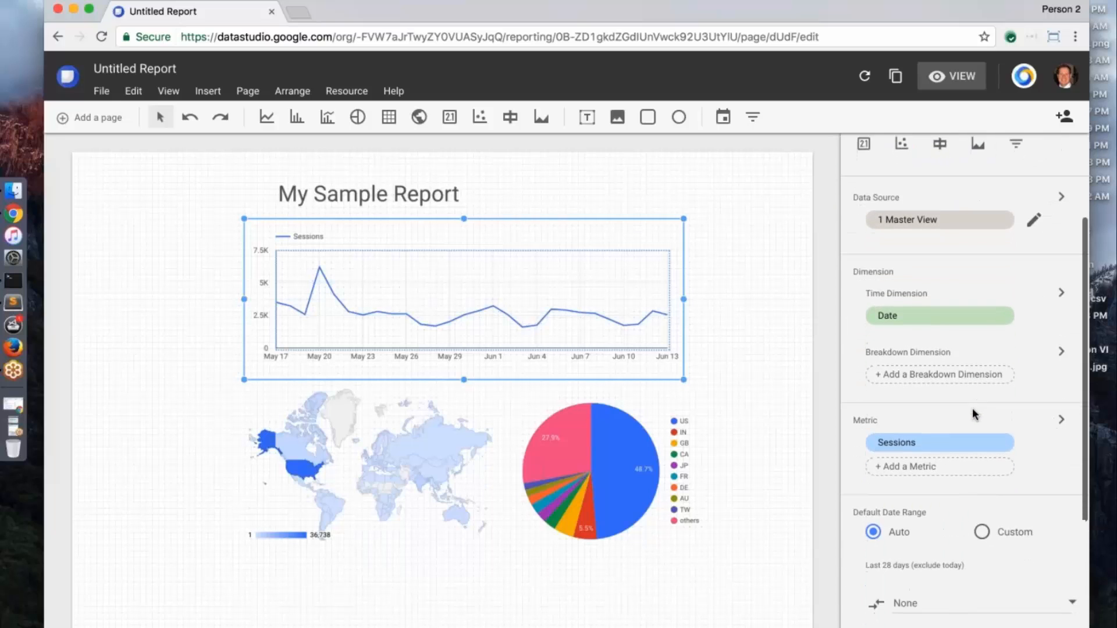
{"action": "left_click", "coordinate": [923, 444]}
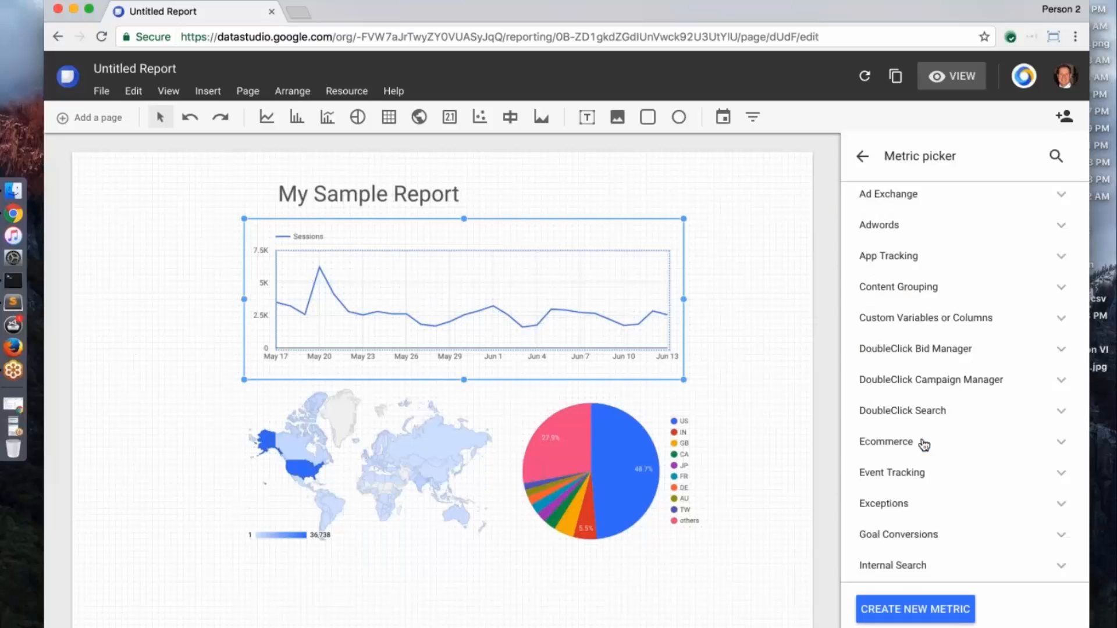
{"action": "scroll", "coordinate": [940, 500], "scroll_direction": "down", "scroll_amount": 1}
{"action": "scroll", "coordinate": [940, 499], "scroll_direction": "down", "scroll_amount": 4}
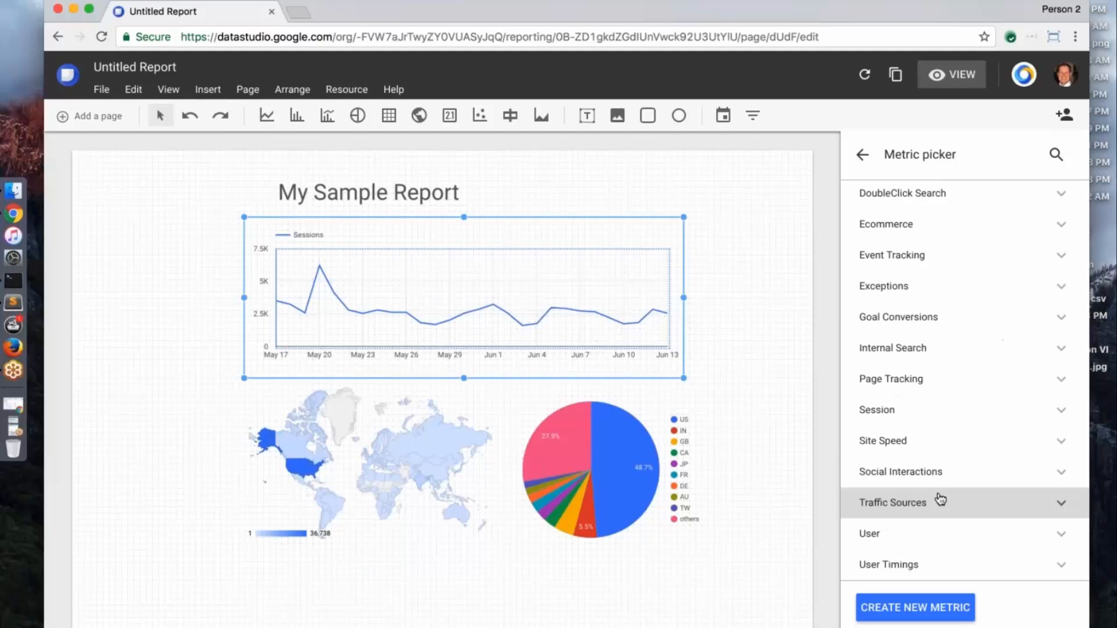
{"action": "scroll", "coordinate": [940, 499], "scroll_direction": "up", "scroll_amount": 5}
{"action": "left_click", "coordinate": [1056, 160]}
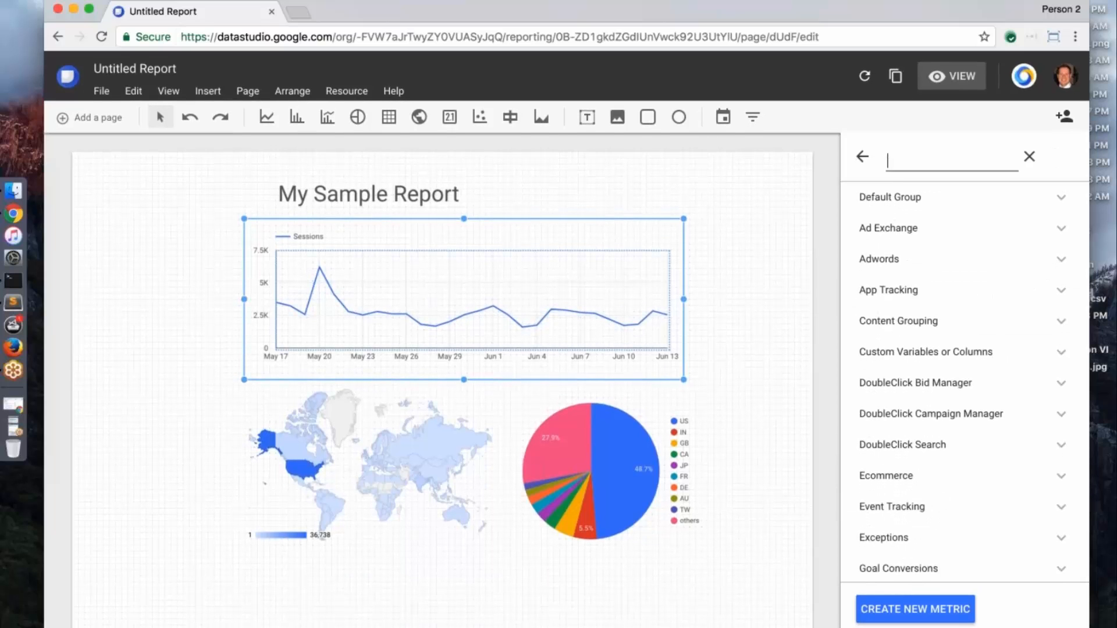
{"action": "type", "text": "user"}
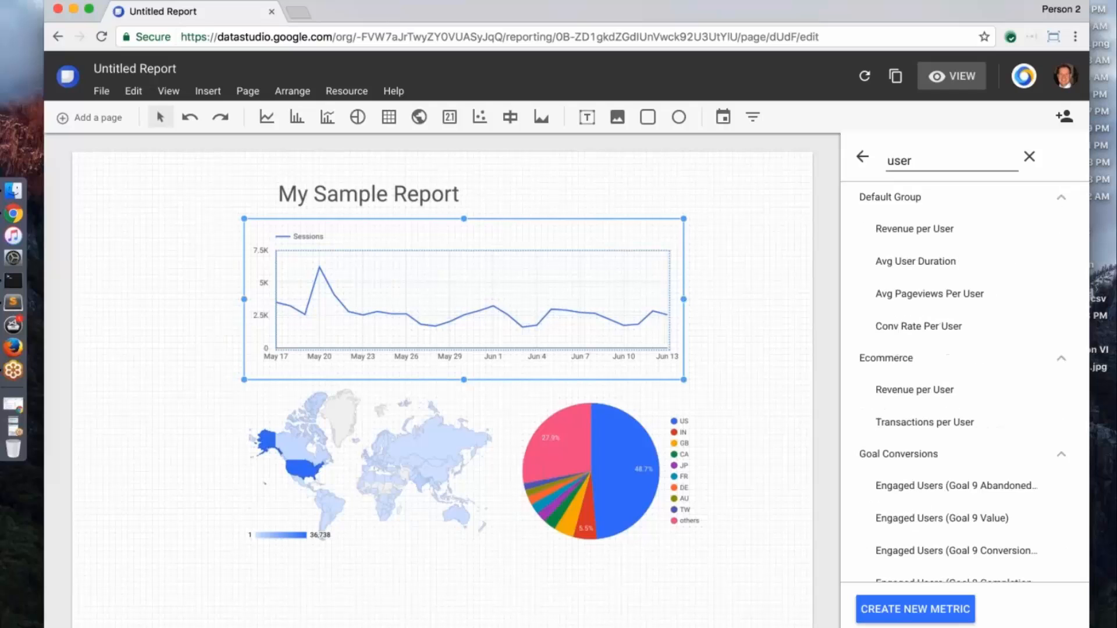
{"action": "type", "text": "s"}
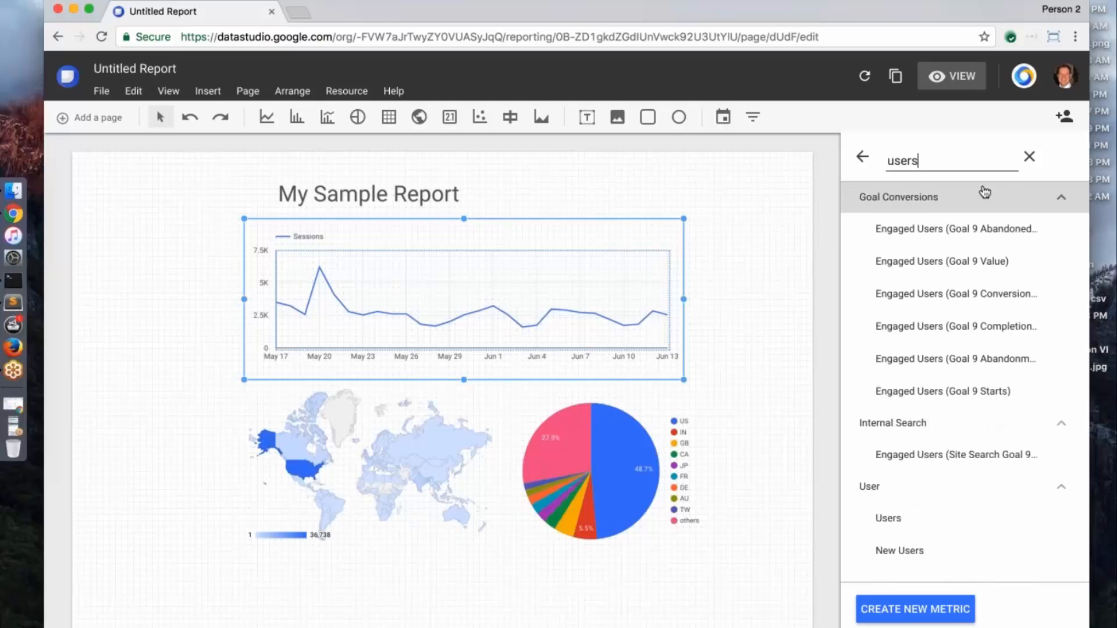
{"action": "left_click", "coordinate": [908, 518]}
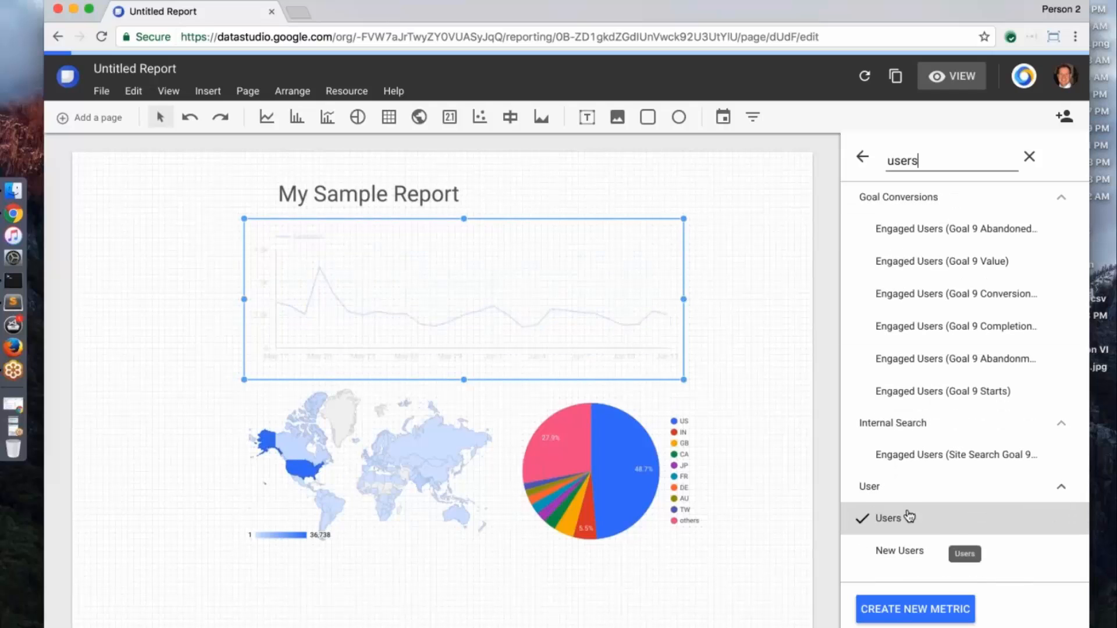
{"action": "left_click", "coordinate": [862, 156]}
Add % New Sessions as a second metric on the time series chart
{"action": "left_click", "coordinate": [932, 470]}
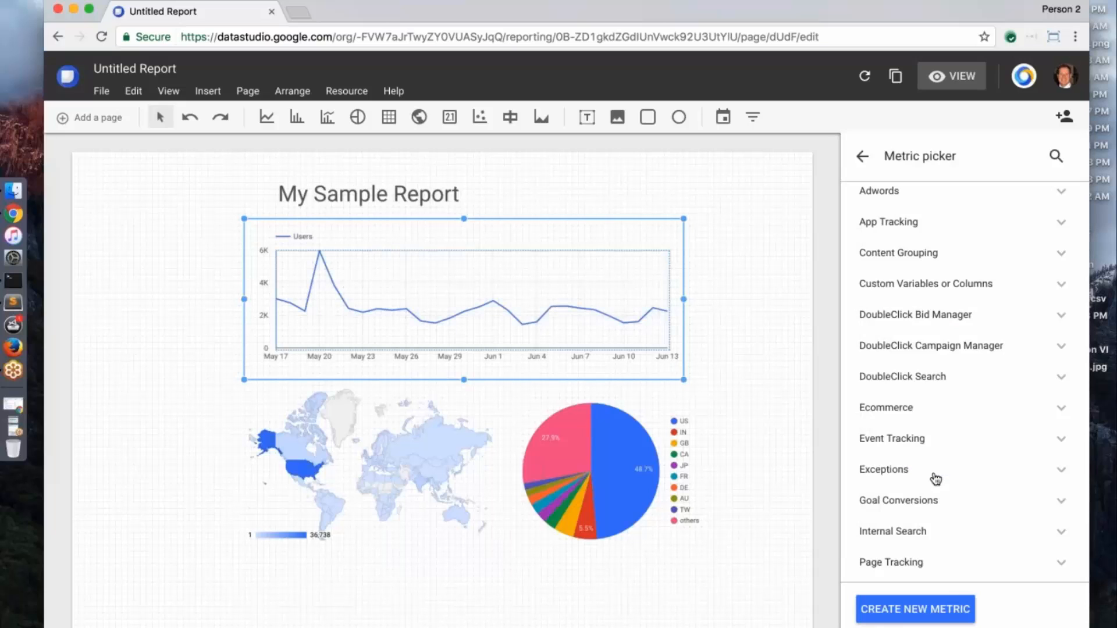
{"action": "left_click", "coordinate": [1054, 159]}
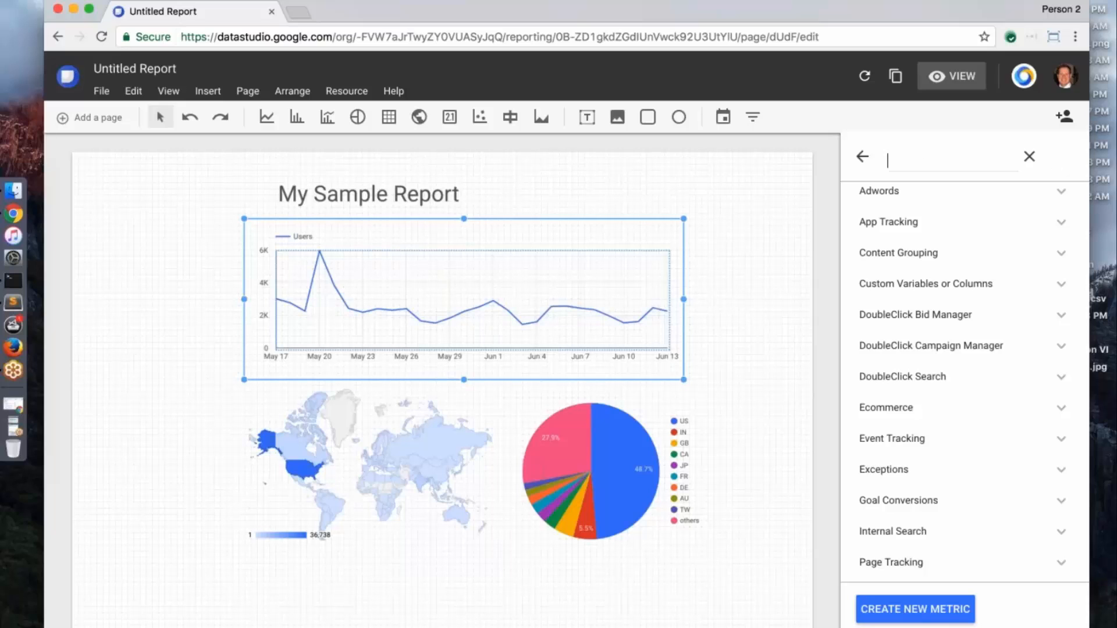
{"action": "type", "text": "%"}
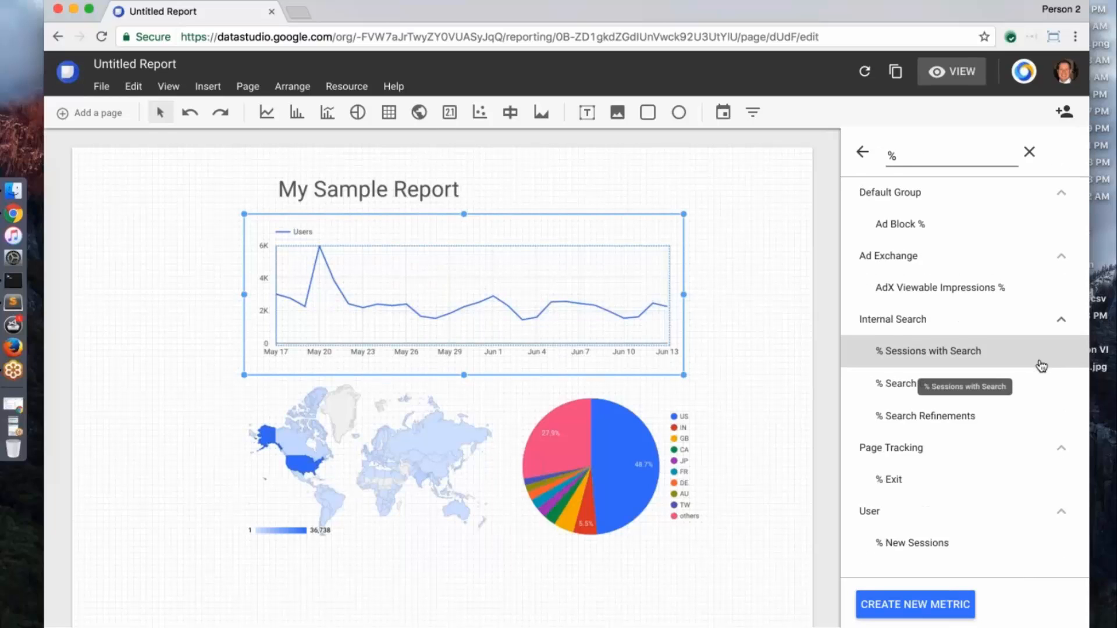
{"action": "left_click", "coordinate": [939, 546]}
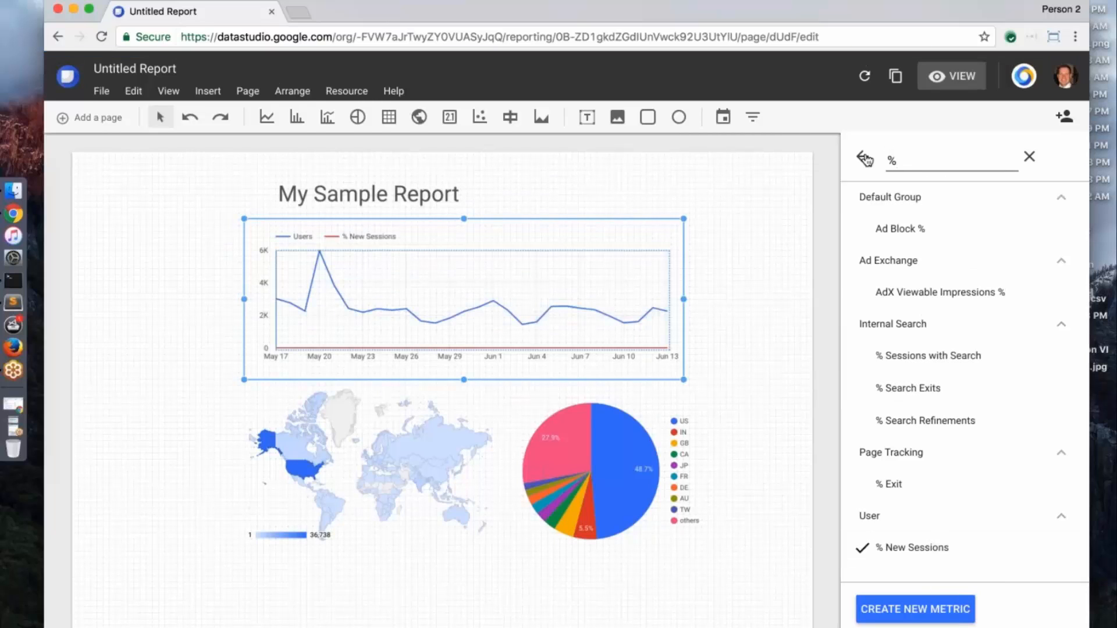
In the chart's Style settings, plot Series #2 (% New Sessions) on the right-hand axis
{"action": "left_click", "coordinate": [446, 337]}
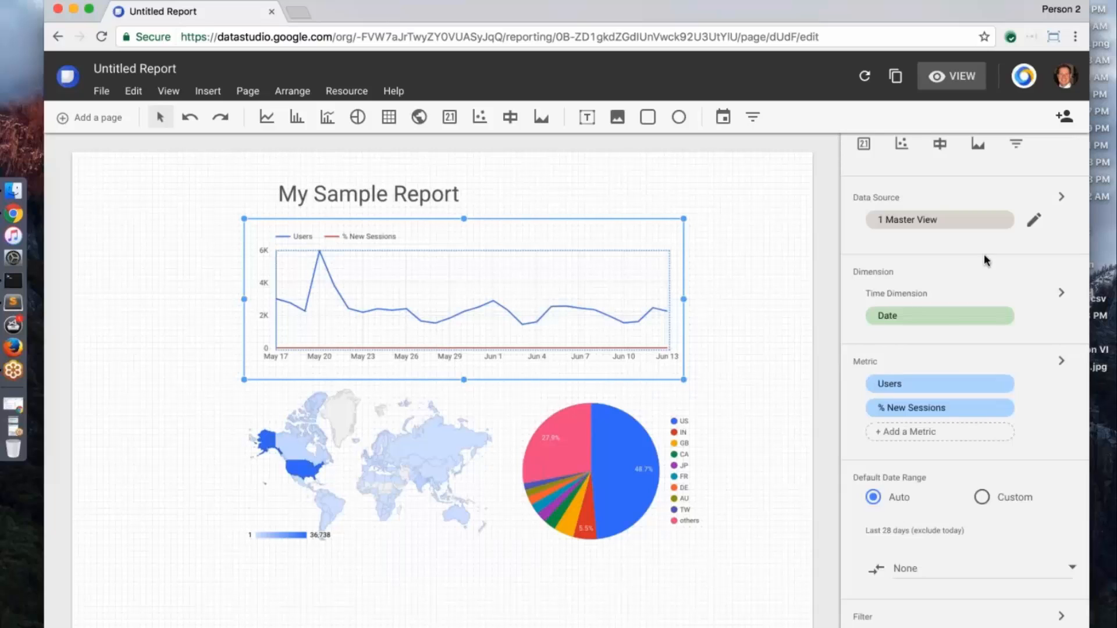
{"action": "scroll", "coordinate": [984, 253], "scroll_direction": "up", "scroll_amount": 1}
{"action": "scroll", "coordinate": [984, 254], "scroll_direction": "up", "scroll_amount": 2}
{"action": "left_click", "coordinate": [1030, 162]}
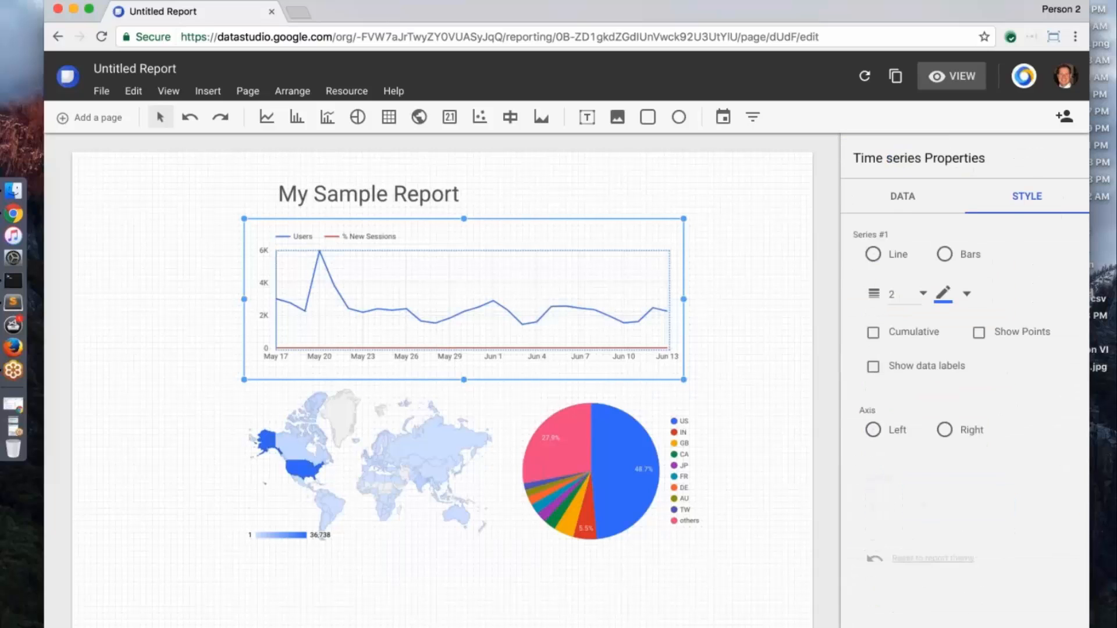
{"action": "scroll", "coordinate": [1029, 408], "scroll_direction": "down", "scroll_amount": 3}
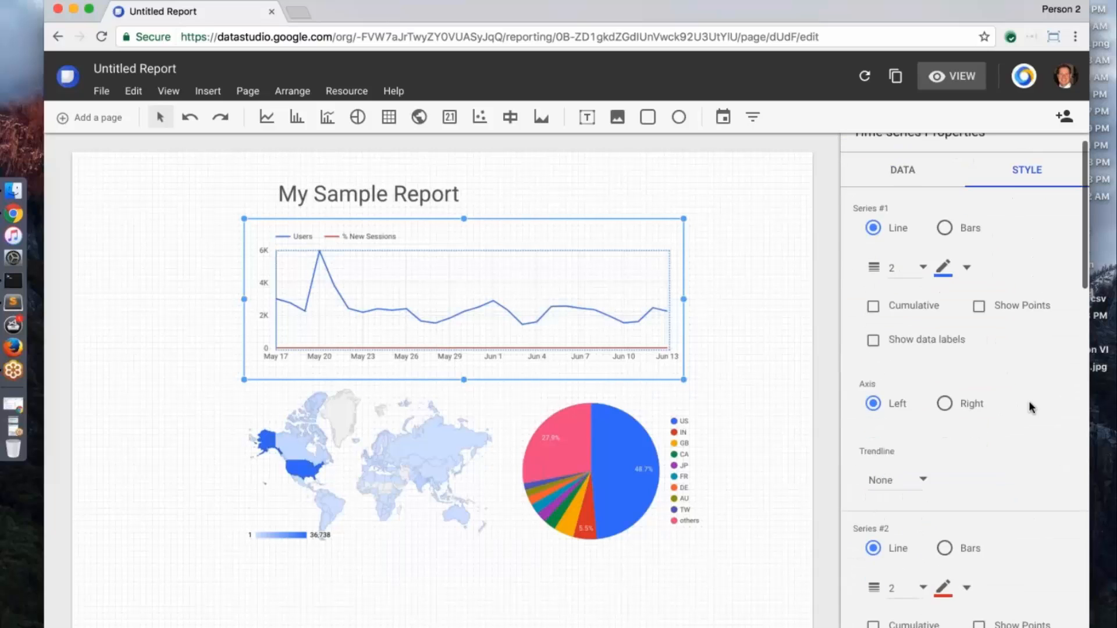
{"action": "scroll", "coordinate": [1017, 429], "scroll_direction": "down", "scroll_amount": 2}
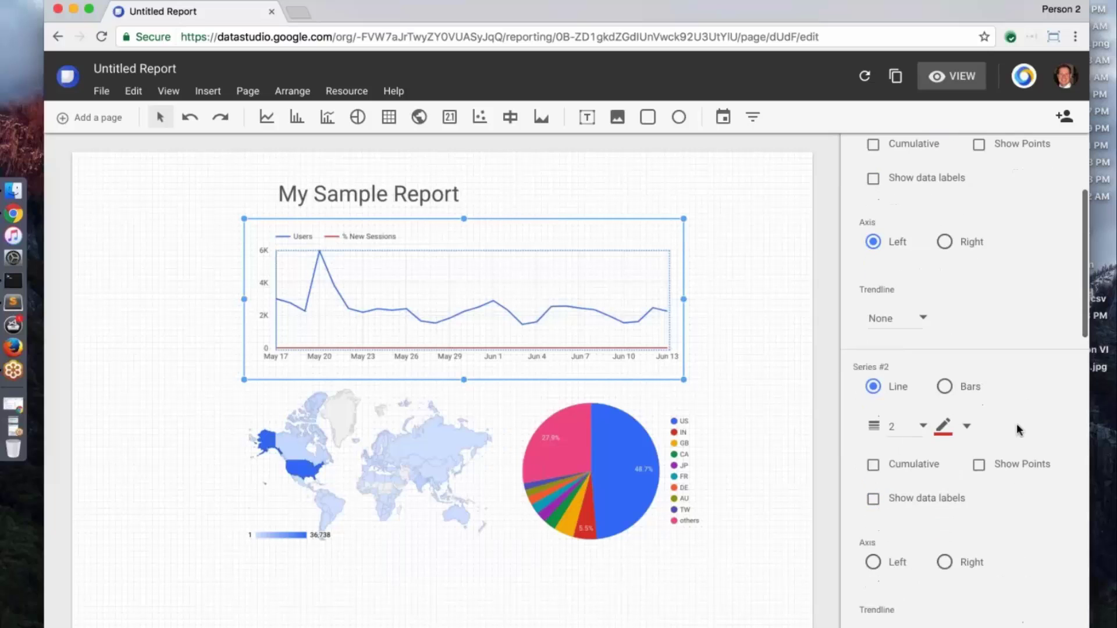
{"action": "left_click", "coordinate": [945, 563]}
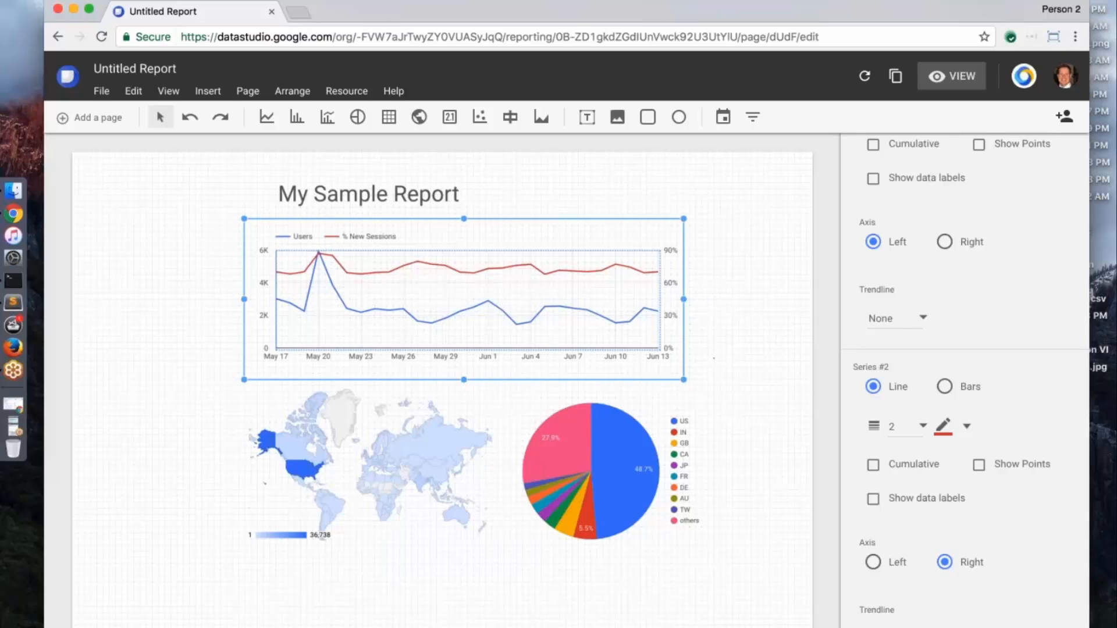
{"action": "left_click", "coordinate": [714, 356]}
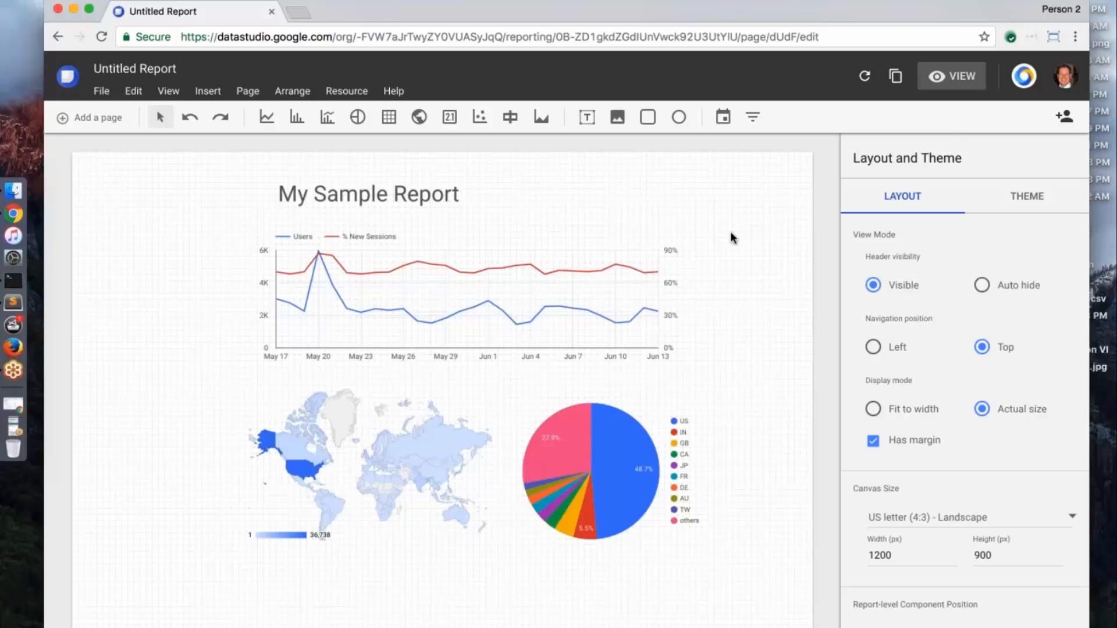
Add a date range control beside the title defaulting to the last 28 days
{"action": "left_click", "coordinate": [727, 119]}
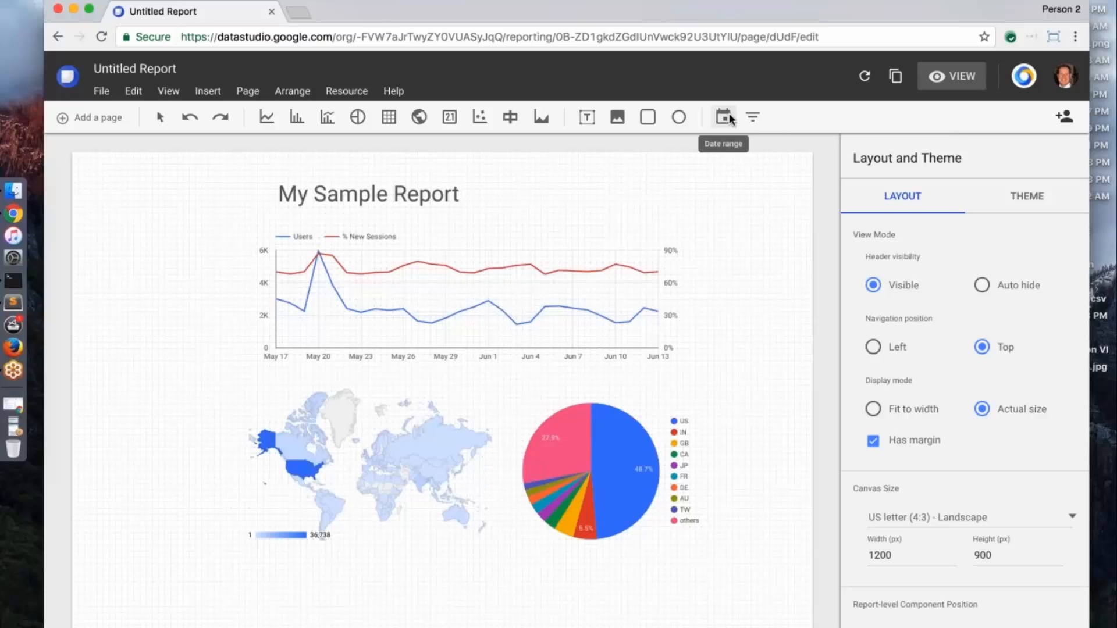
{"action": "left_click_drag", "start_coordinate": [514, 183], "coordinate": [704, 214]}
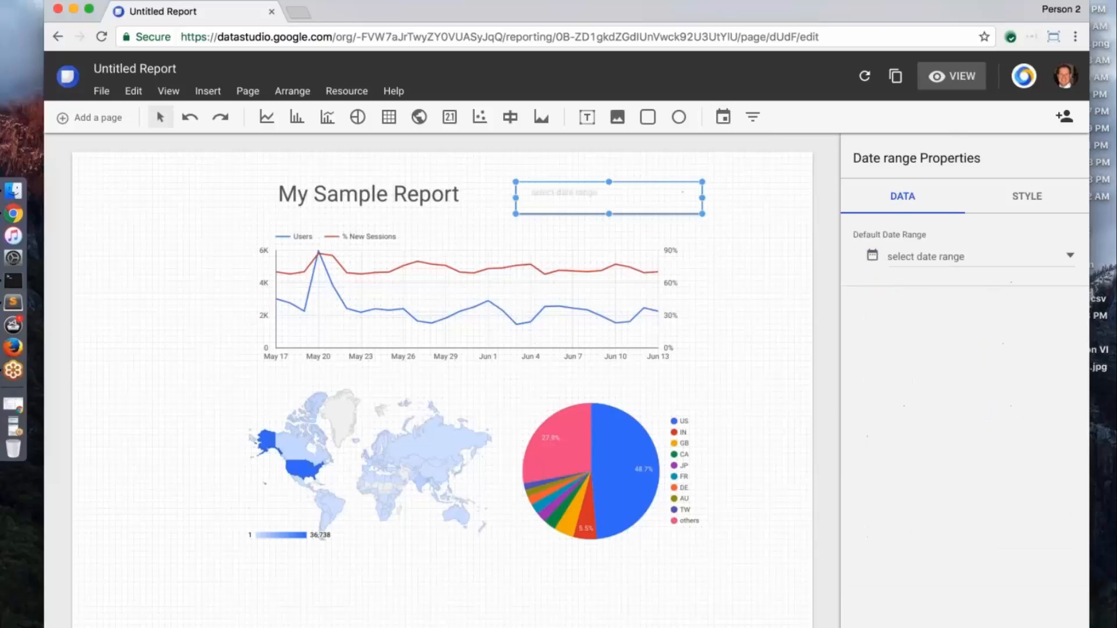
{"action": "left_click", "coordinate": [882, 252]}
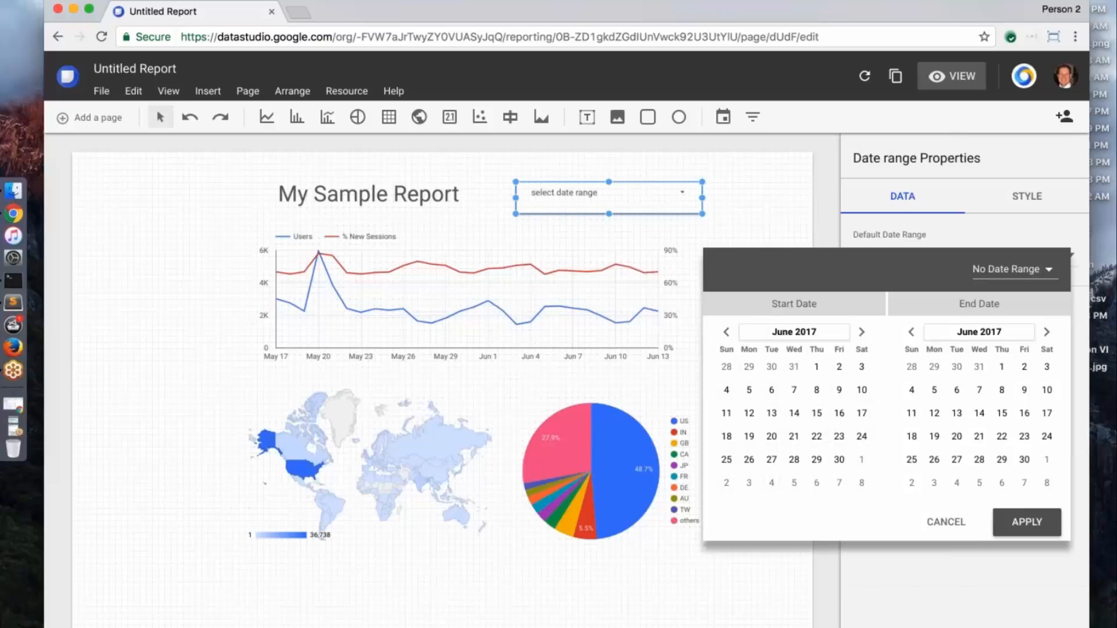
{"action": "left_click", "coordinate": [1019, 272]}
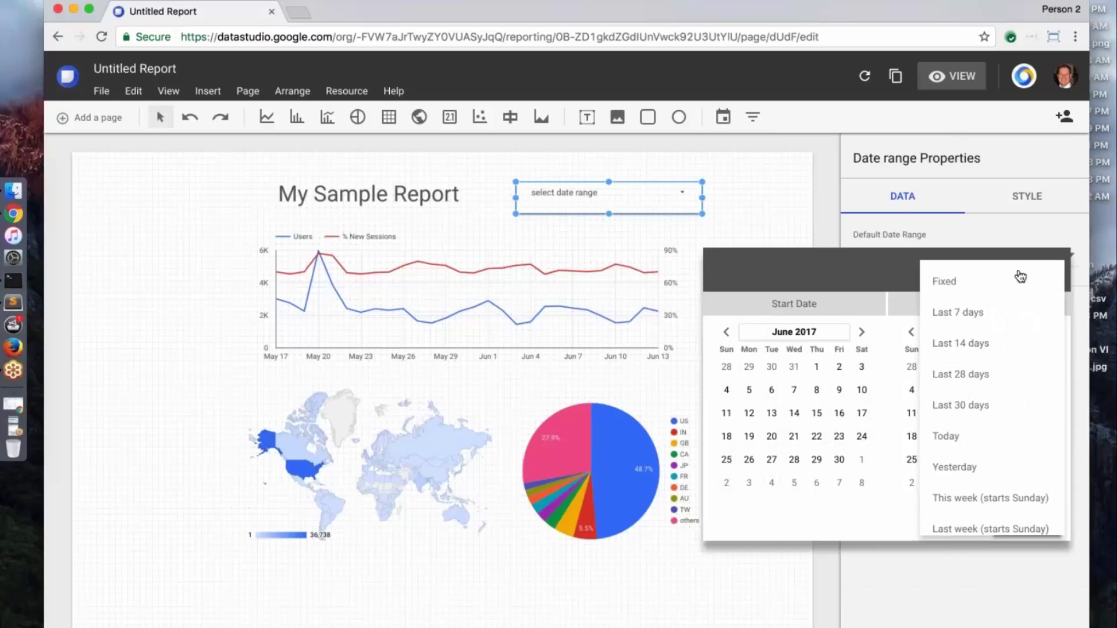
{"action": "left_click", "coordinate": [993, 376]}
{"action": "left_click", "coordinate": [1023, 521]}
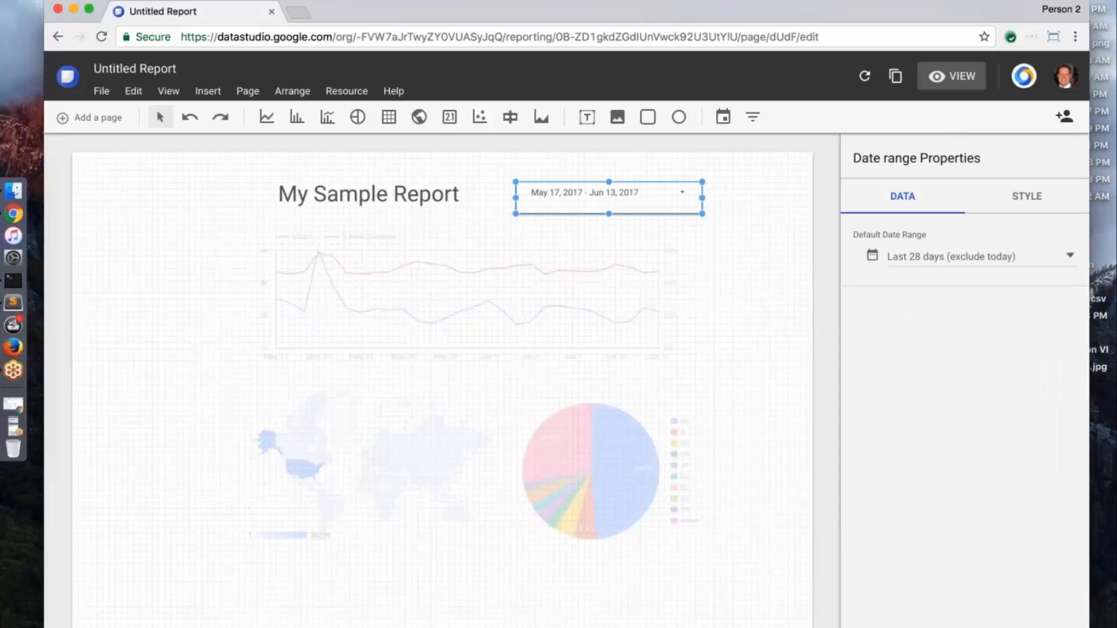
Preview the report in view mode and set the date range to May 1 – June 4
{"action": "left_click", "coordinate": [951, 76]}
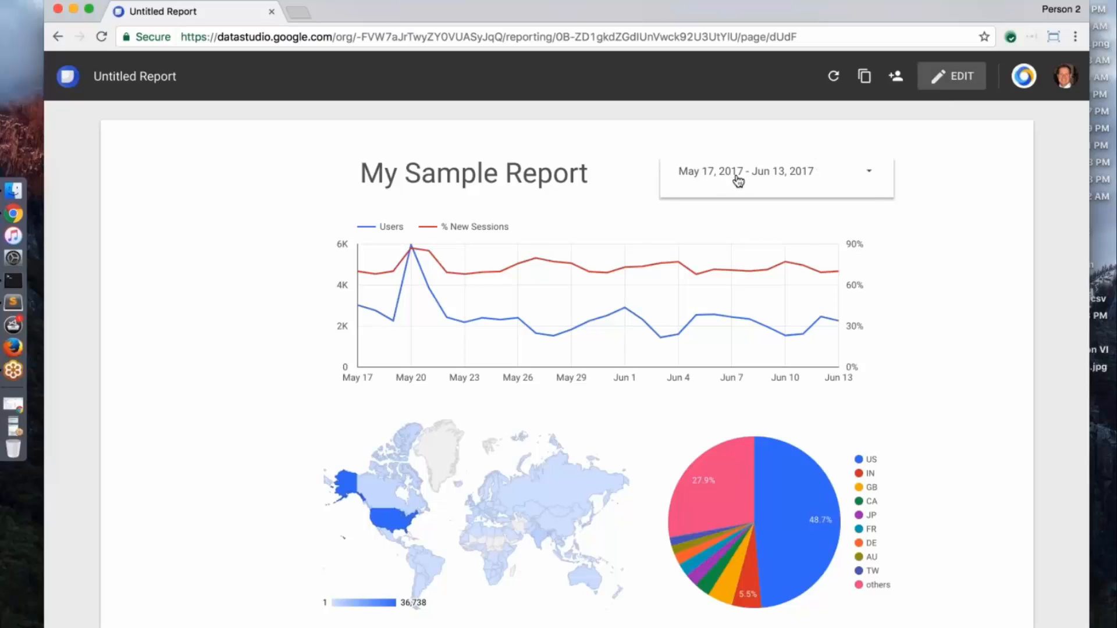
{"action": "left_click", "coordinate": [737, 179]}
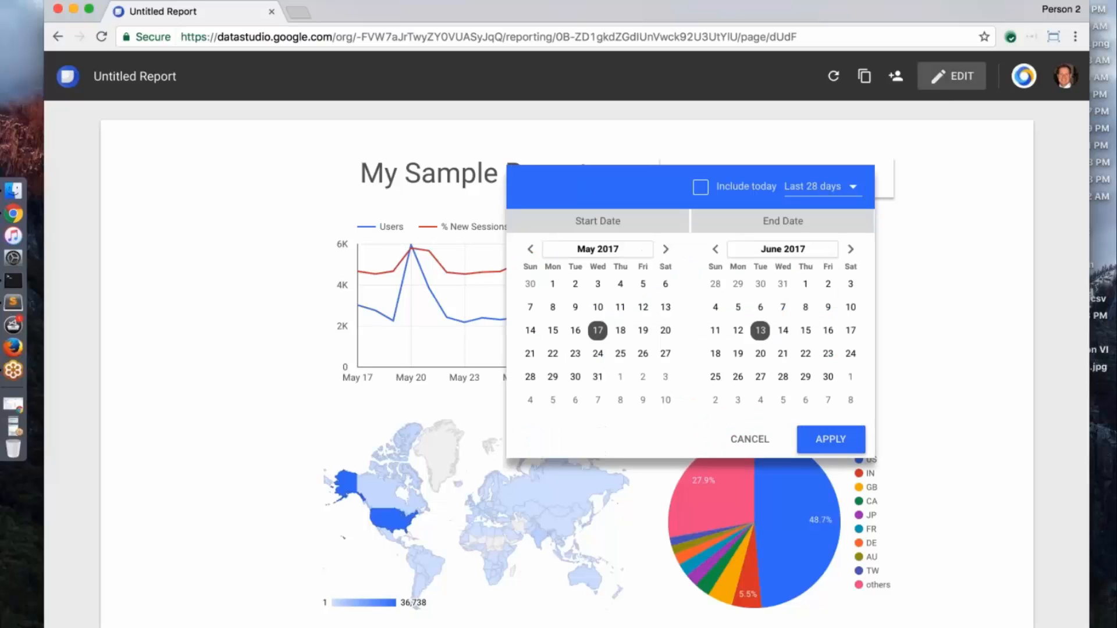
{"action": "left_click", "coordinate": [552, 284]}
{"action": "left_click", "coordinate": [715, 307]}
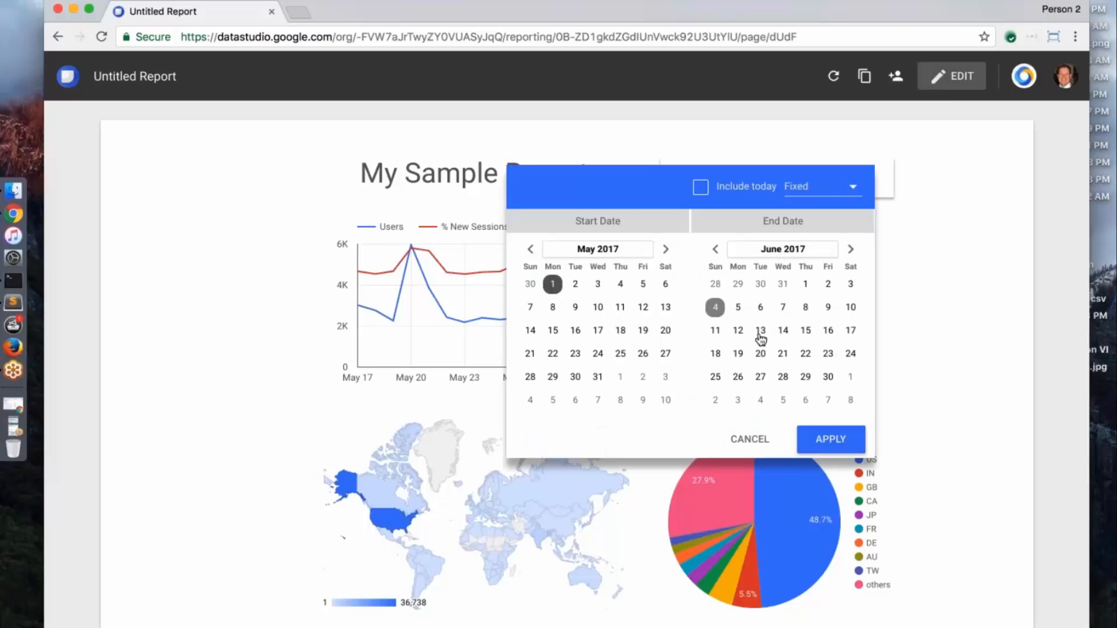
{"action": "left_click", "coordinate": [830, 439]}
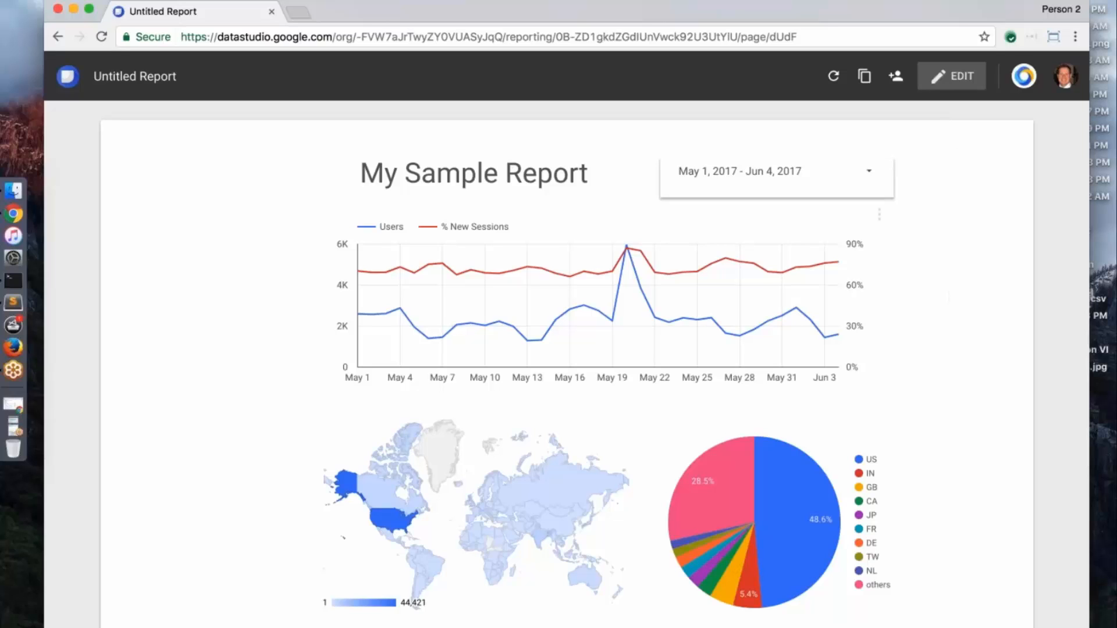
Back in edit mode, shift the charts right and place a filter control to their left
{"action": "left_click", "coordinate": [953, 77]}
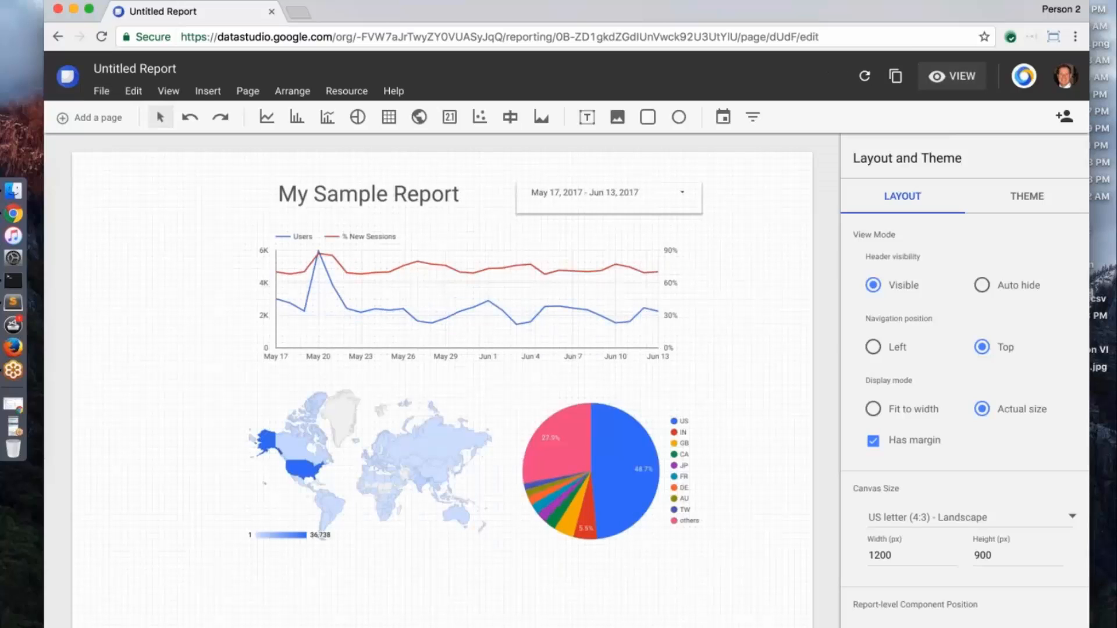
{"action": "mouse_move", "coordinate": [176, 237]}
{"action": "left_mouse_down"}
{"action": "mouse_move", "coordinate": [544, 472]}
{"action": "mouse_move", "coordinate": [655, 473]}
{"action": "left_mouse_up"}
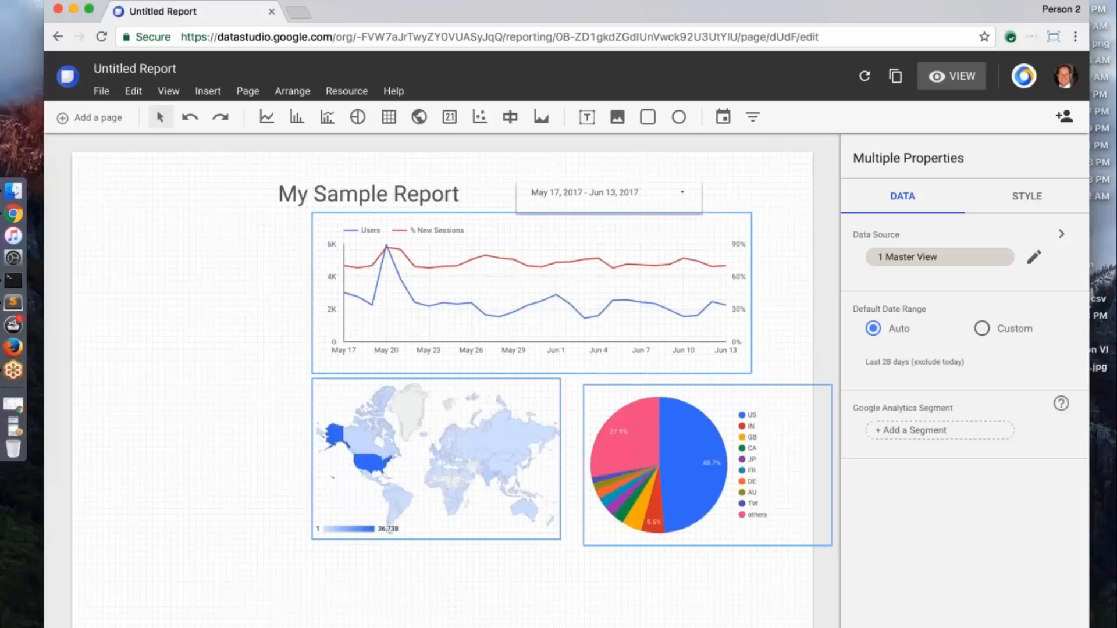
{"action": "left_click", "coordinate": [743, 117]}
{"action": "left_click_drag", "start_coordinate": [158, 276], "coordinate": [289, 483]}
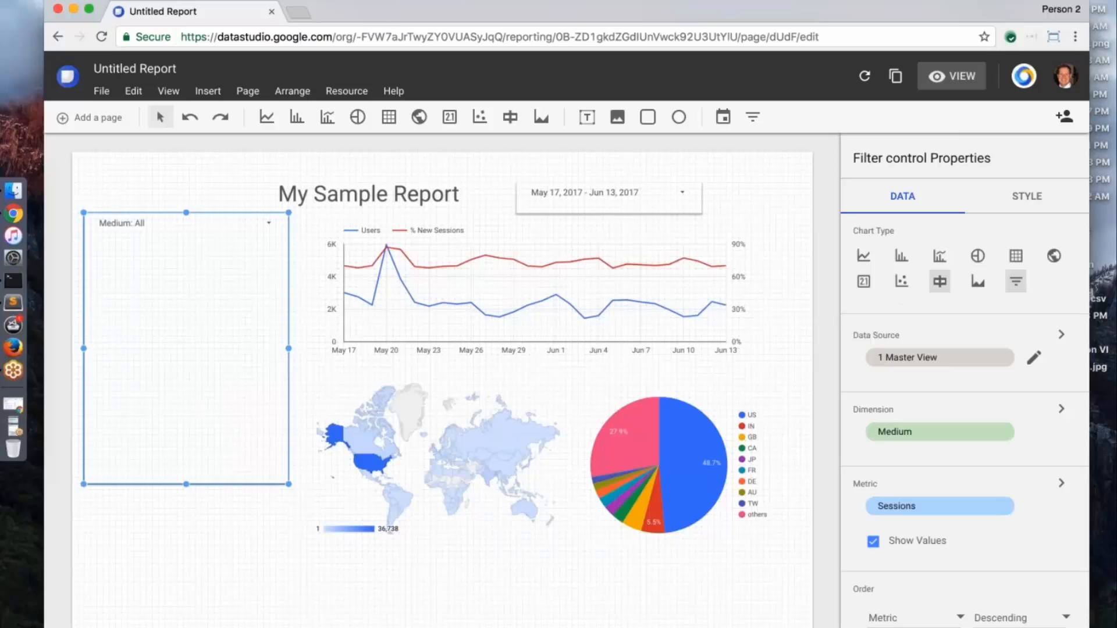
Show the filter as an expanded checkbox list filtering by Default Channel Grouping instead of Medium
{"action": "left_click", "coordinate": [1035, 194]}
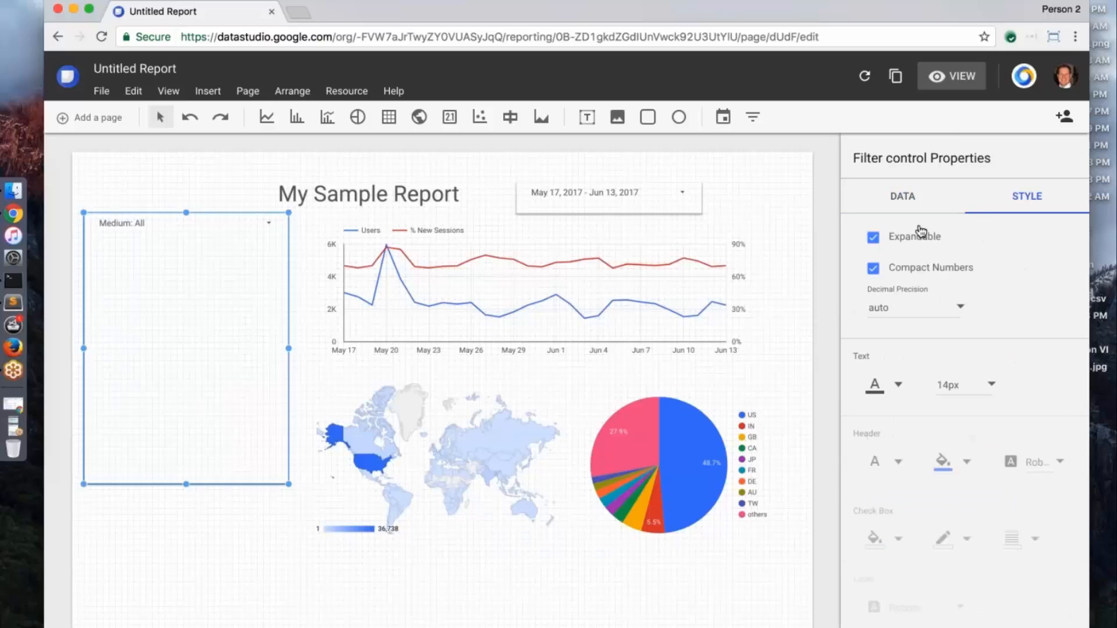
{"action": "left_click", "coordinate": [873, 237]}
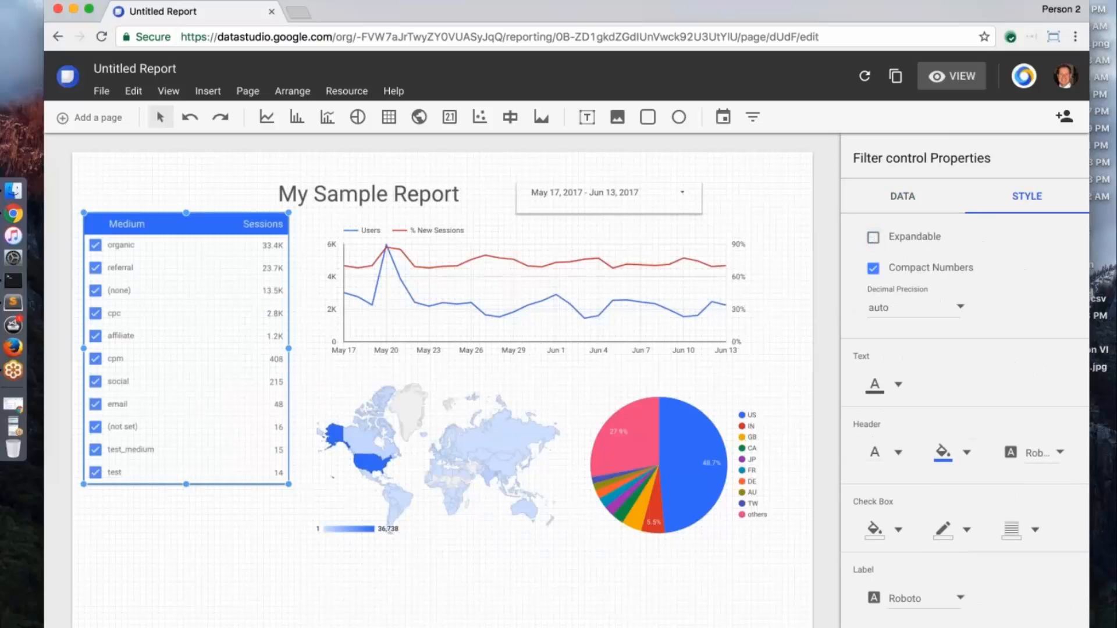
{"action": "left_click", "coordinate": [893, 206]}
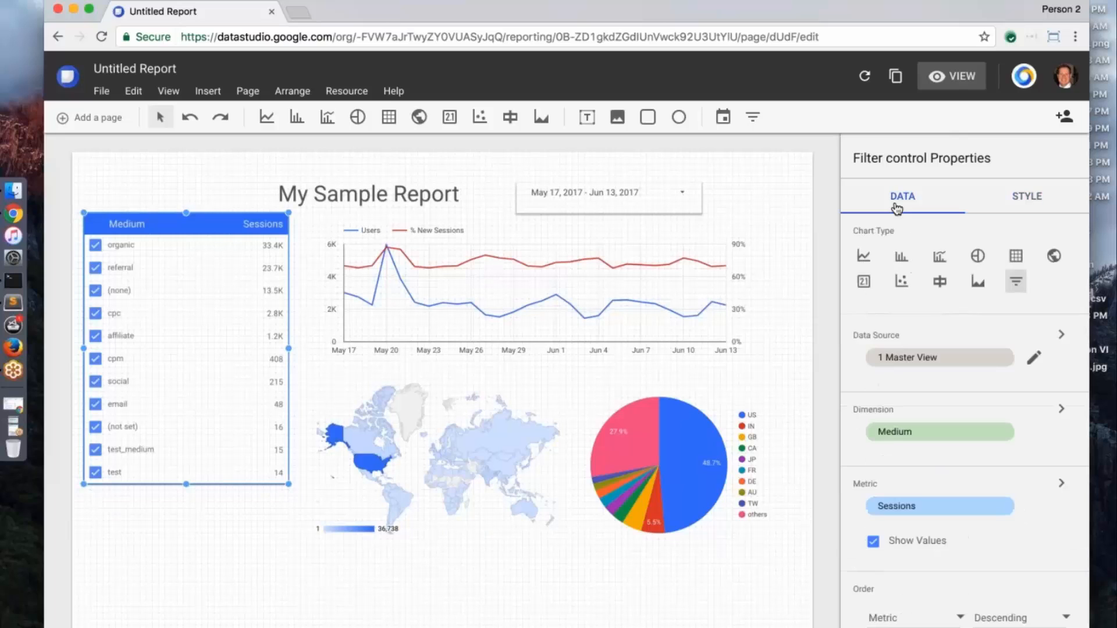
{"action": "left_click", "coordinate": [895, 436]}
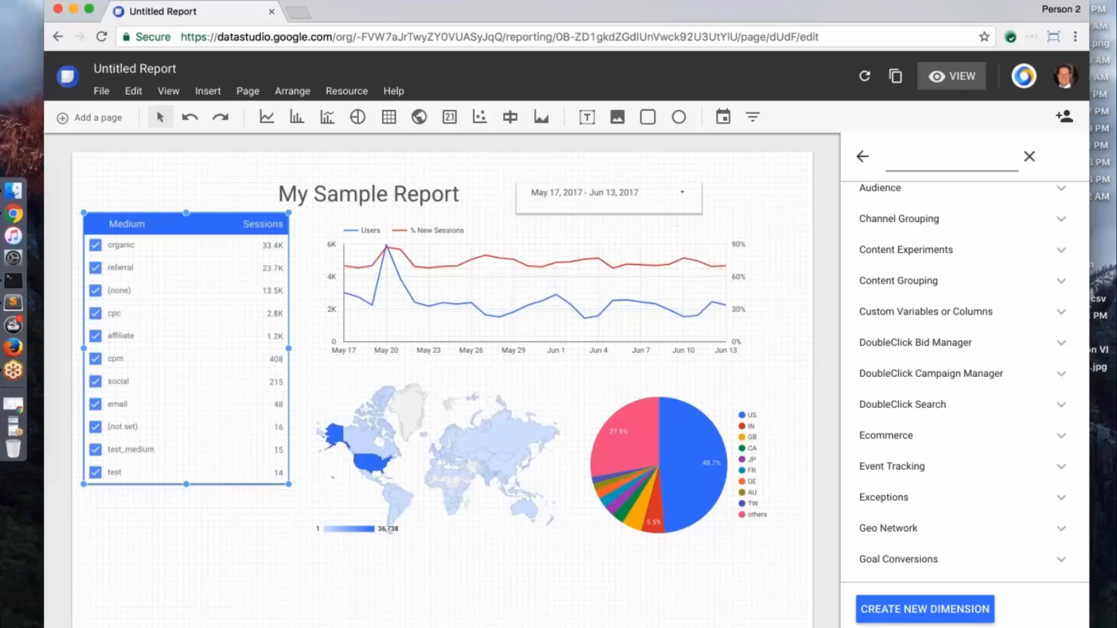
{"action": "type", "text": "c"}
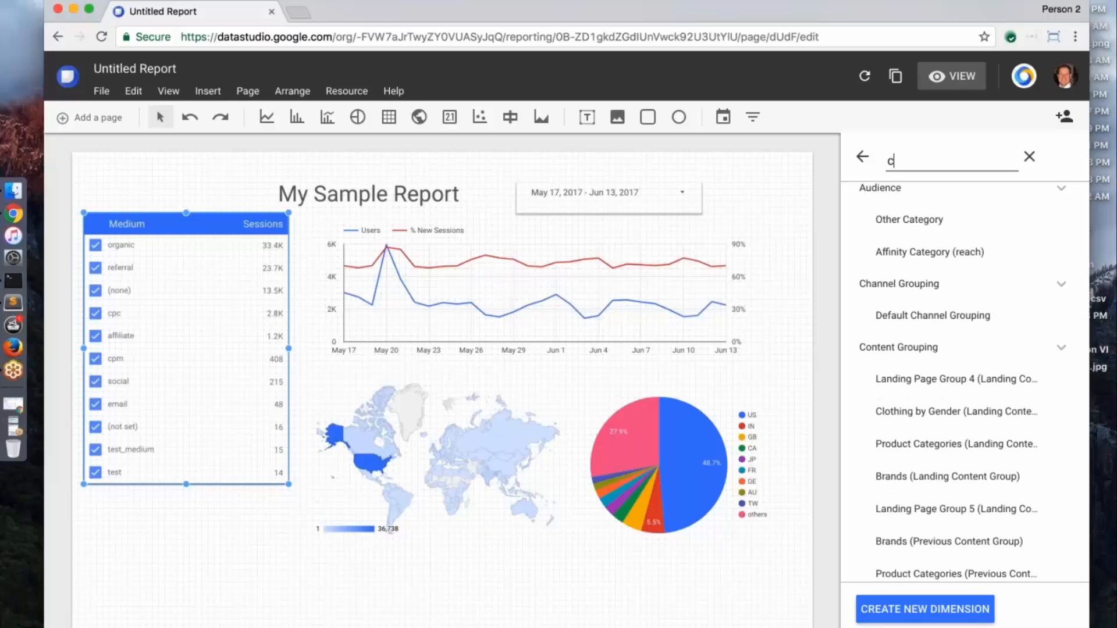
{"action": "type", "text": "han"}
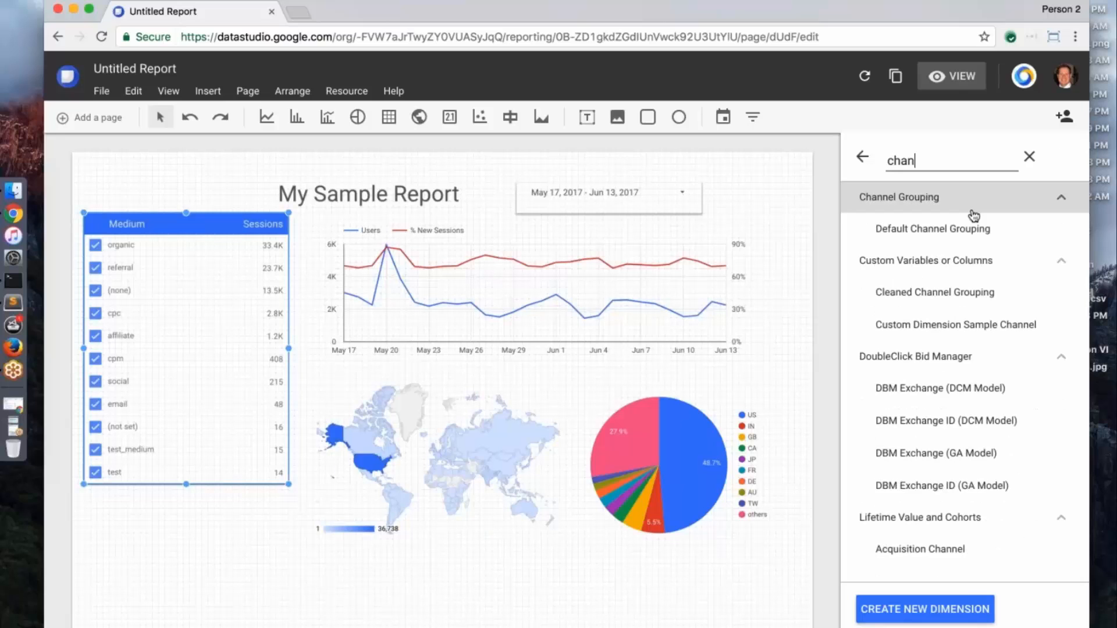
{"action": "left_click", "coordinate": [958, 230]}
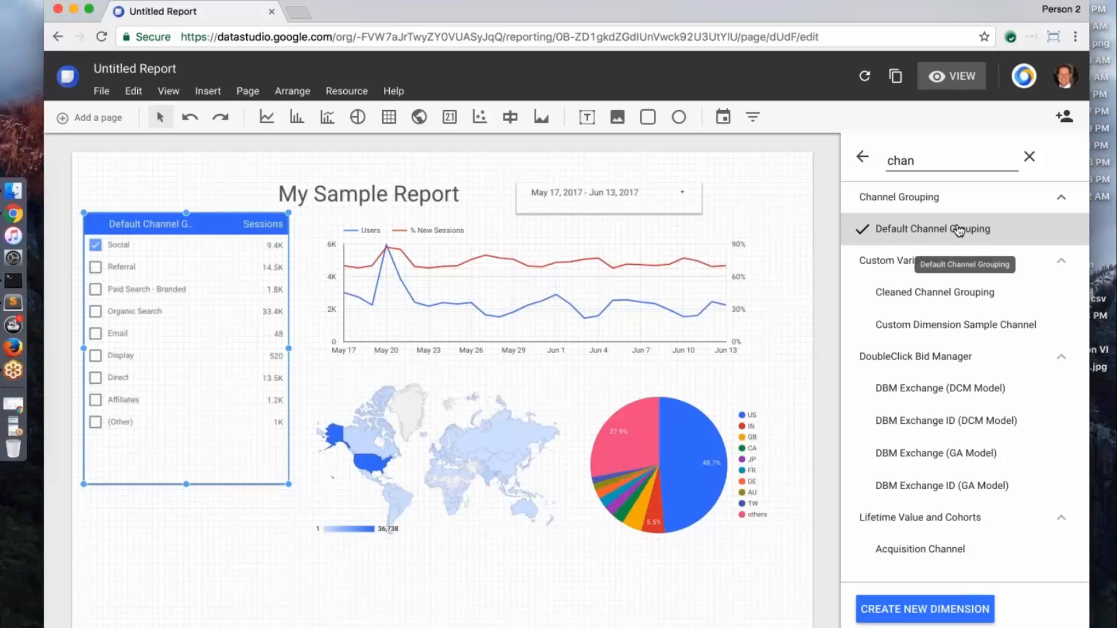
{"action": "left_click", "coordinate": [947, 98]}
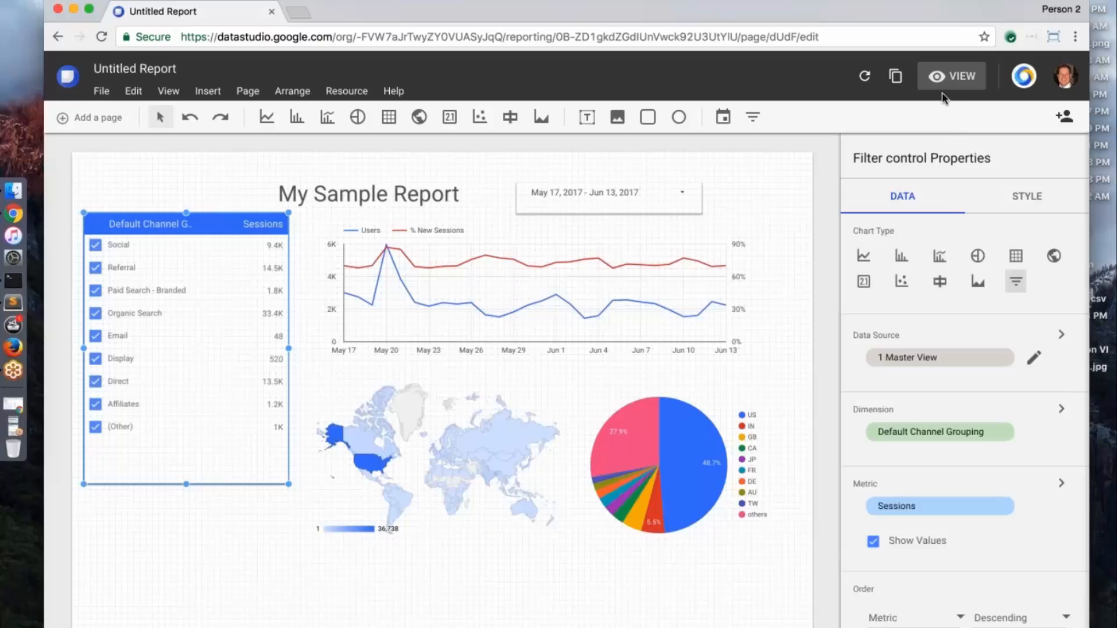
View the report and isolate Social, then Email, then Organic Search traffic via the channel filter
{"action": "left_click", "coordinate": [951, 76]}
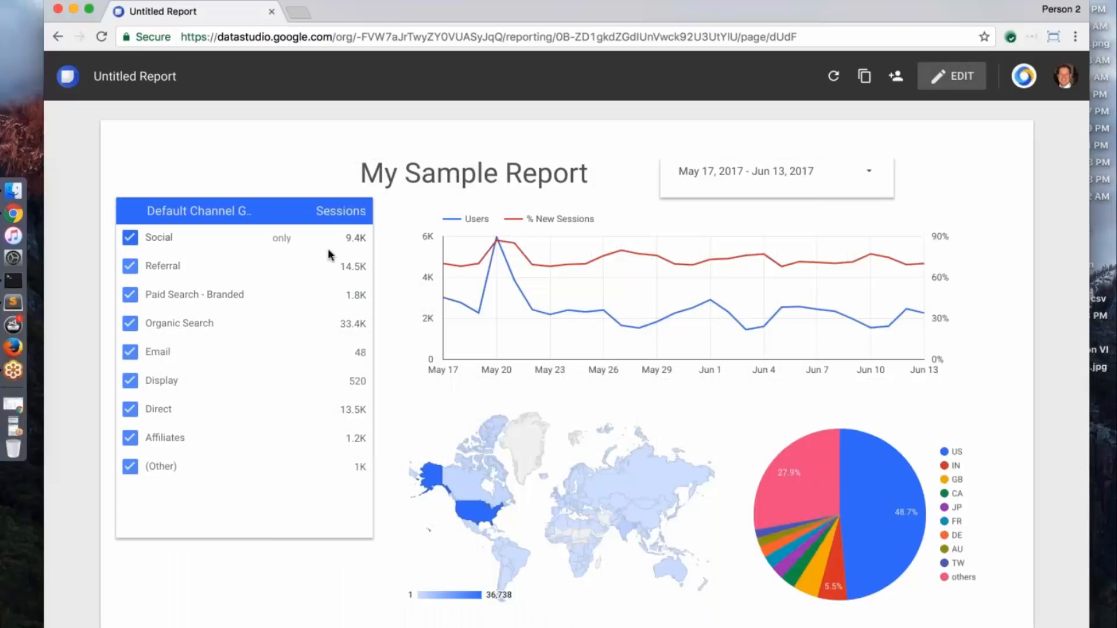
{"action": "mouse_move", "coordinate": [471, 219]}
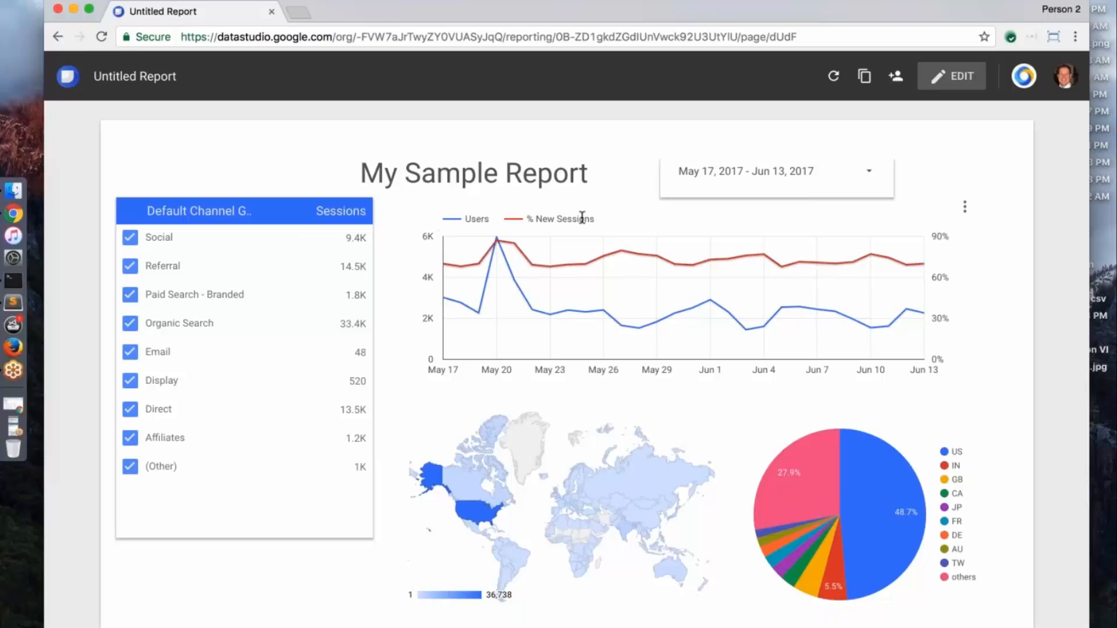
{"action": "left_click", "coordinate": [281, 238]}
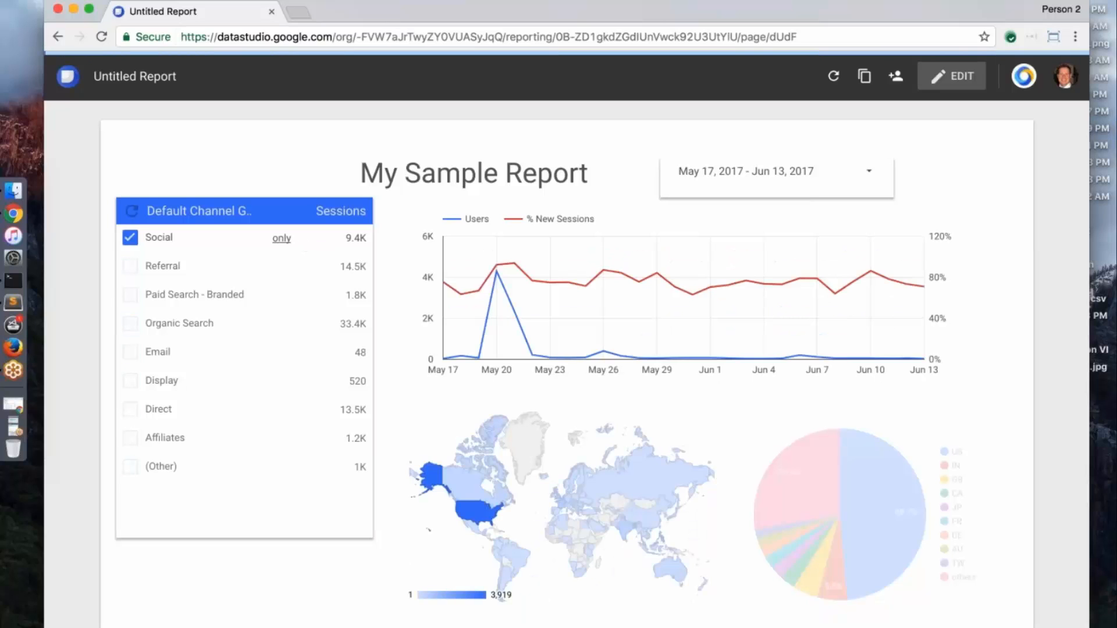
{"action": "left_click", "coordinate": [282, 353]}
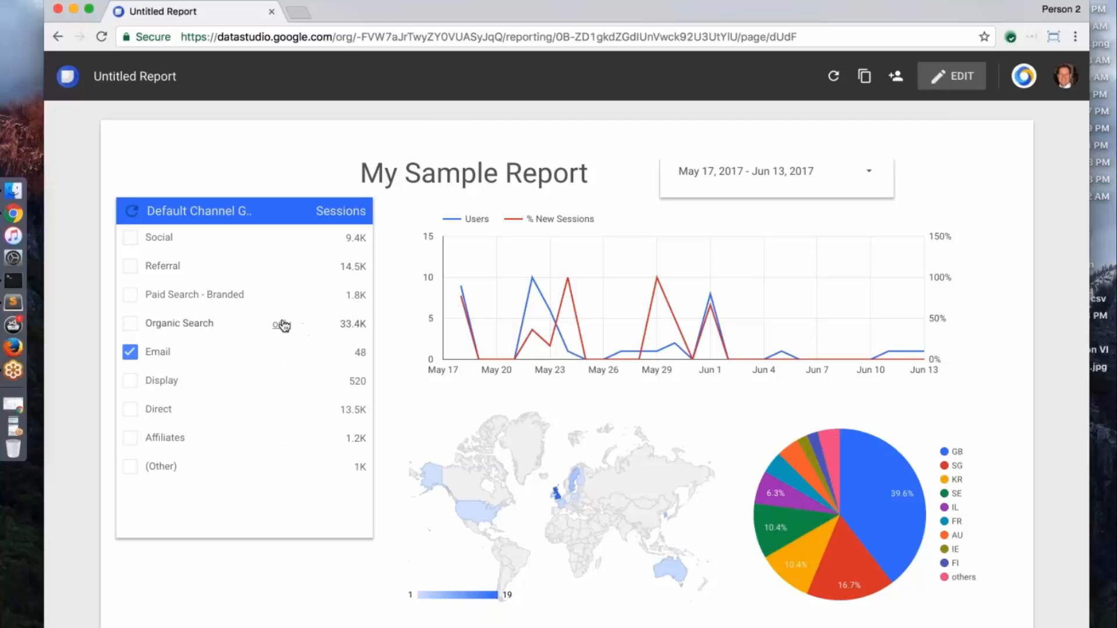
{"action": "left_click", "coordinate": [282, 325]}
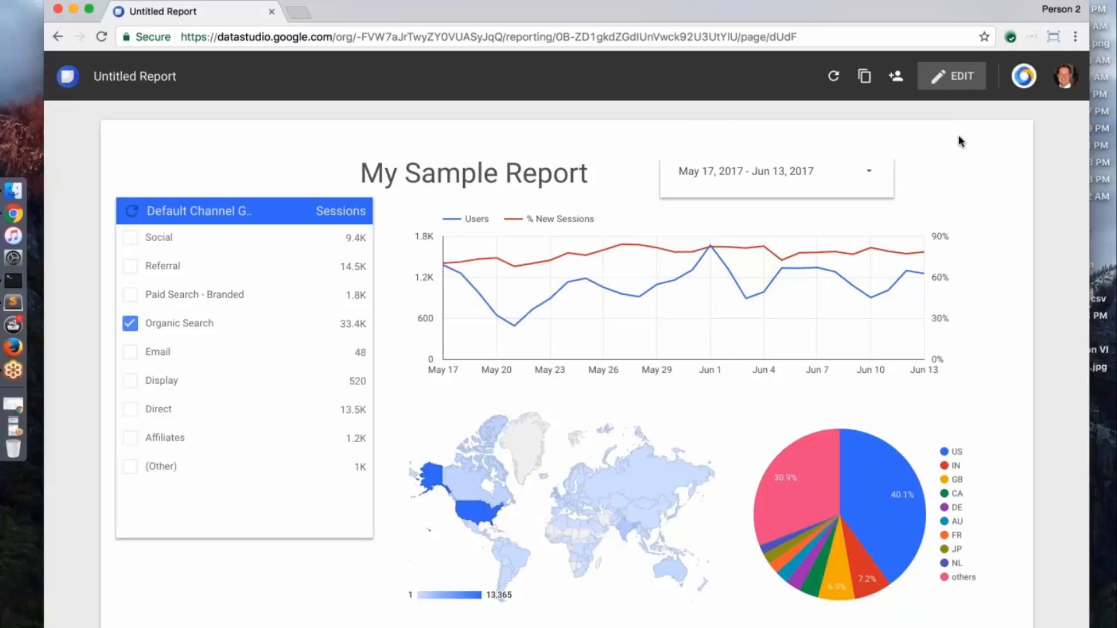
Get a shareable link to the report and turn link sharing off for specific people only
{"action": "left_click", "coordinate": [895, 77]}
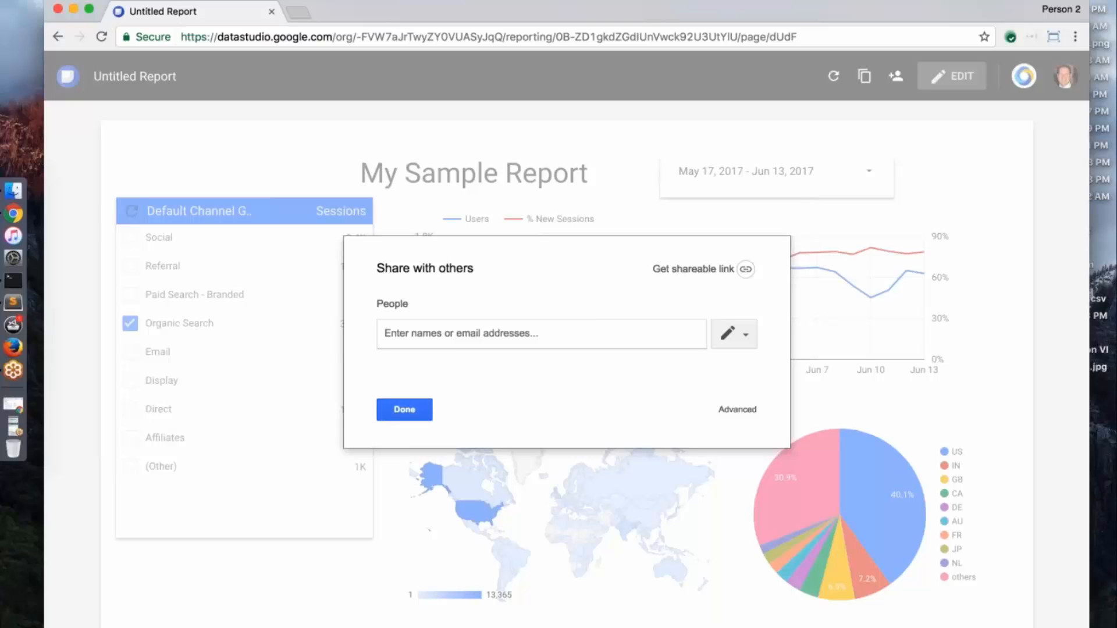
{"action": "left_click", "coordinate": [746, 271]}
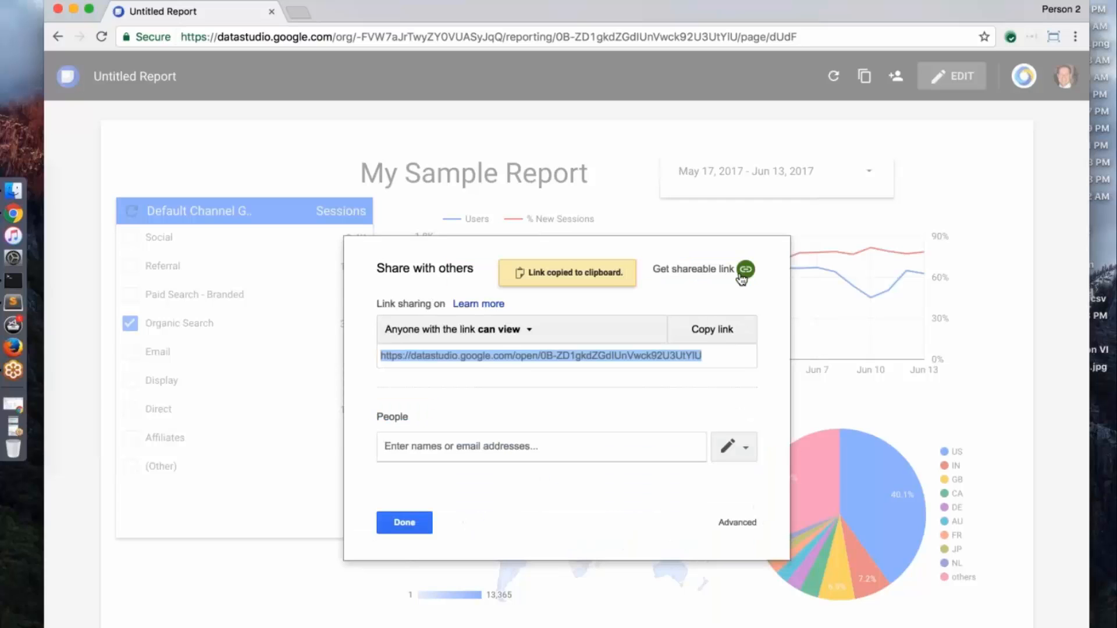
{"action": "left_click", "coordinate": [707, 287]}
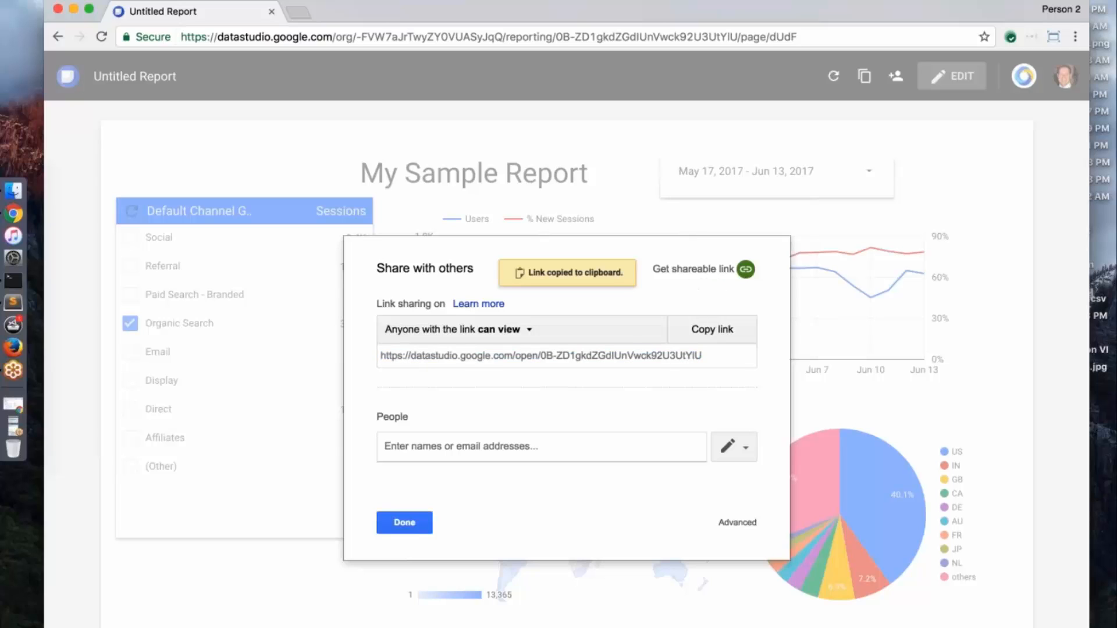
{"action": "left_click", "coordinate": [528, 330]}
{"action": "left_click", "coordinate": [525, 359]}
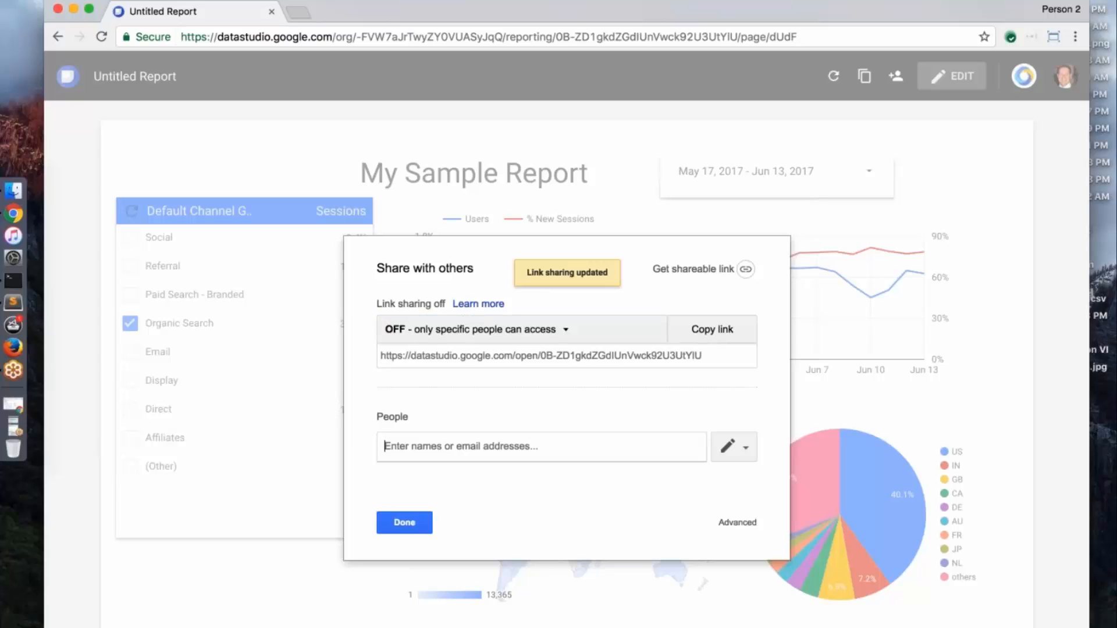
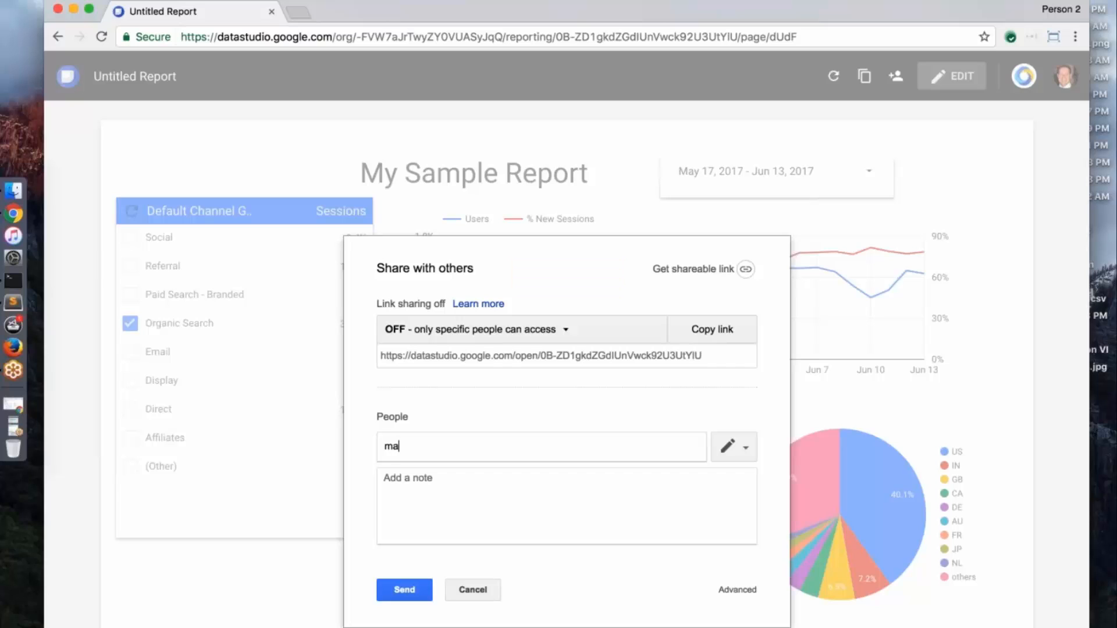
Enter the collaborator's email address and send the invitation
{"action": "key", "text": "BackSpace"}
{"action": "key", "text": "BackSpace"}
{"action": "key", "text": "BackSpace"}
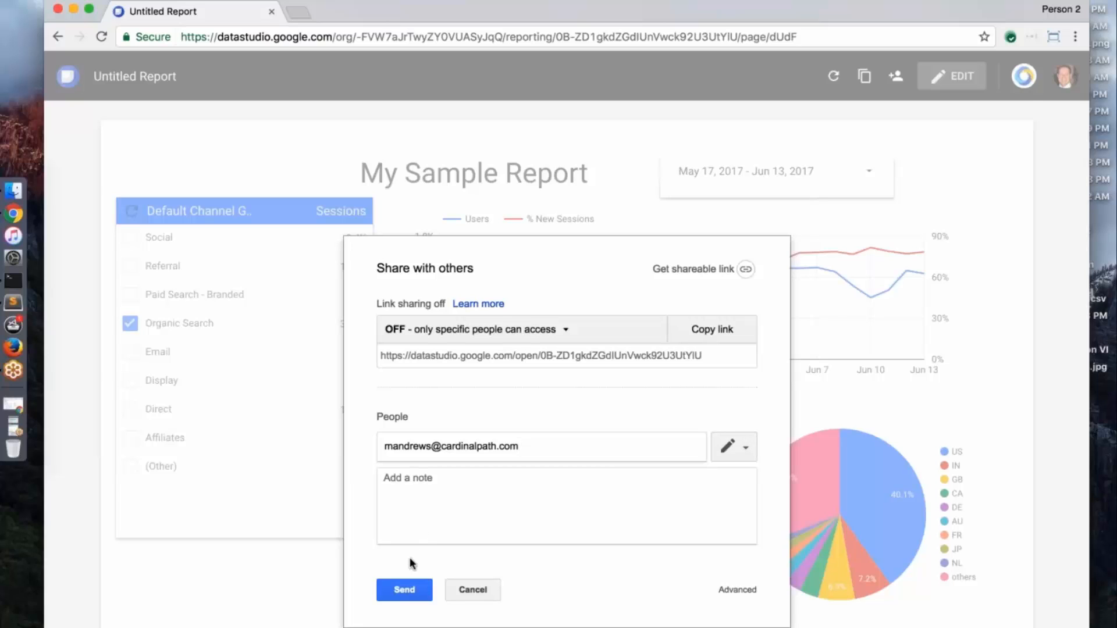
{"action": "left_click", "coordinate": [399, 591]}
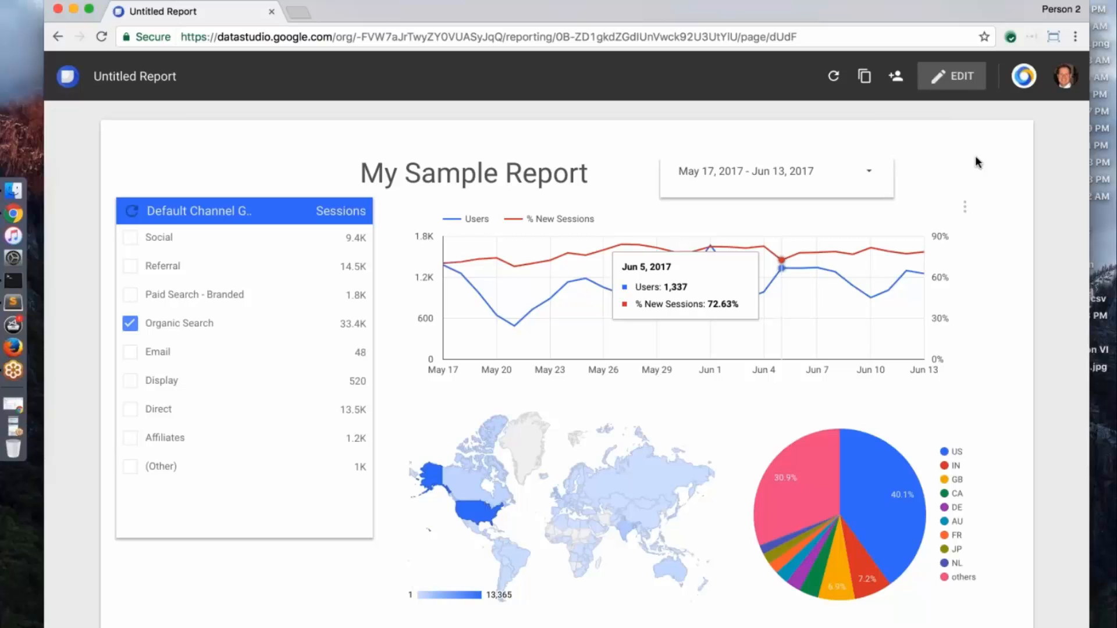
Return to editing the report while the collaborator works on the time series
{"action": "left_click", "coordinate": [960, 78]}
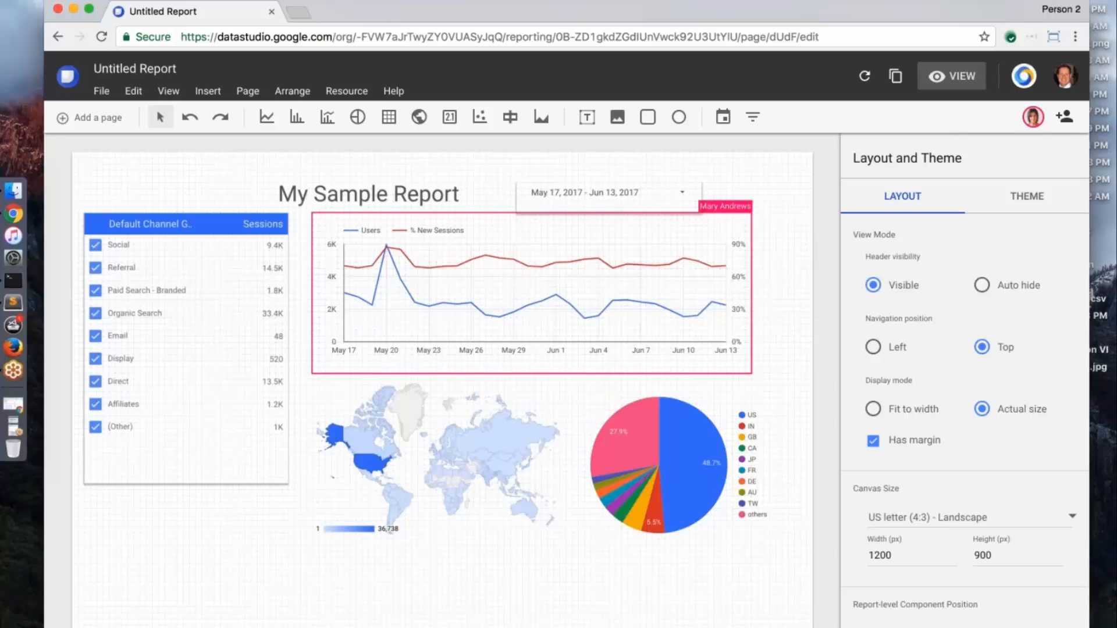
Set the geo map's Max color value to green
{"action": "left_click", "coordinate": [436, 458]}
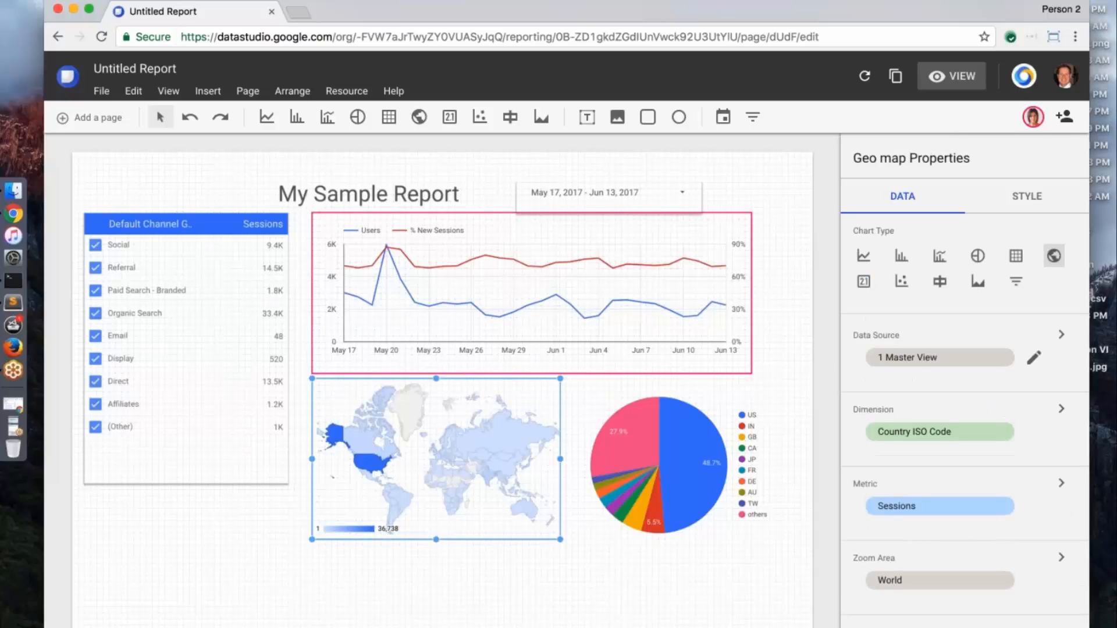
{"action": "left_click", "coordinate": [1030, 196]}
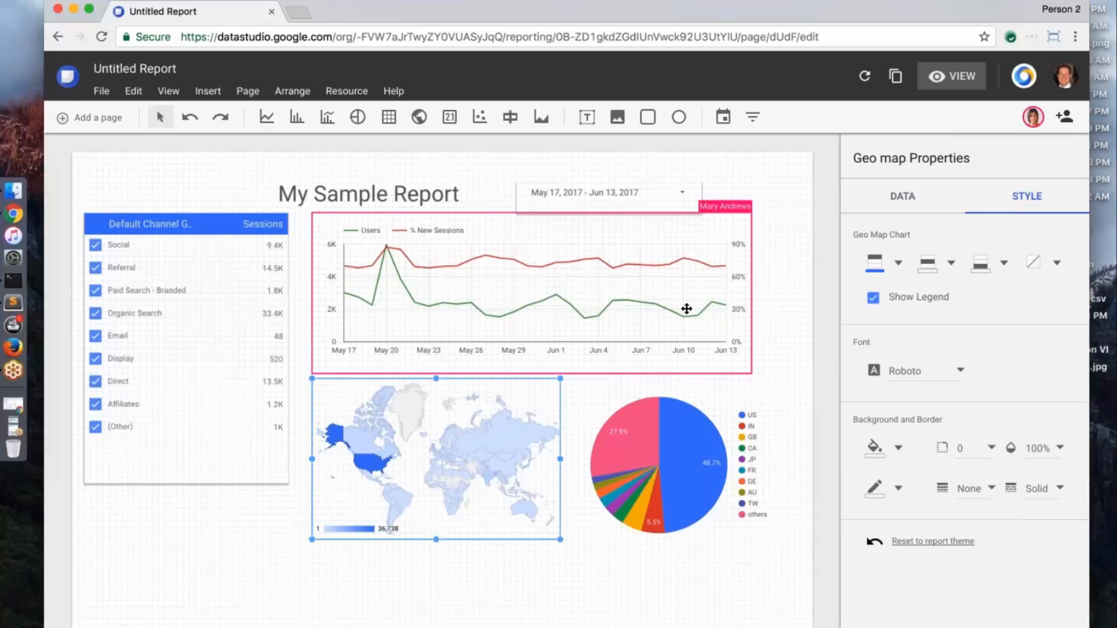
{"action": "left_click", "coordinate": [888, 273]}
{"action": "left_click", "coordinate": [941, 293]}
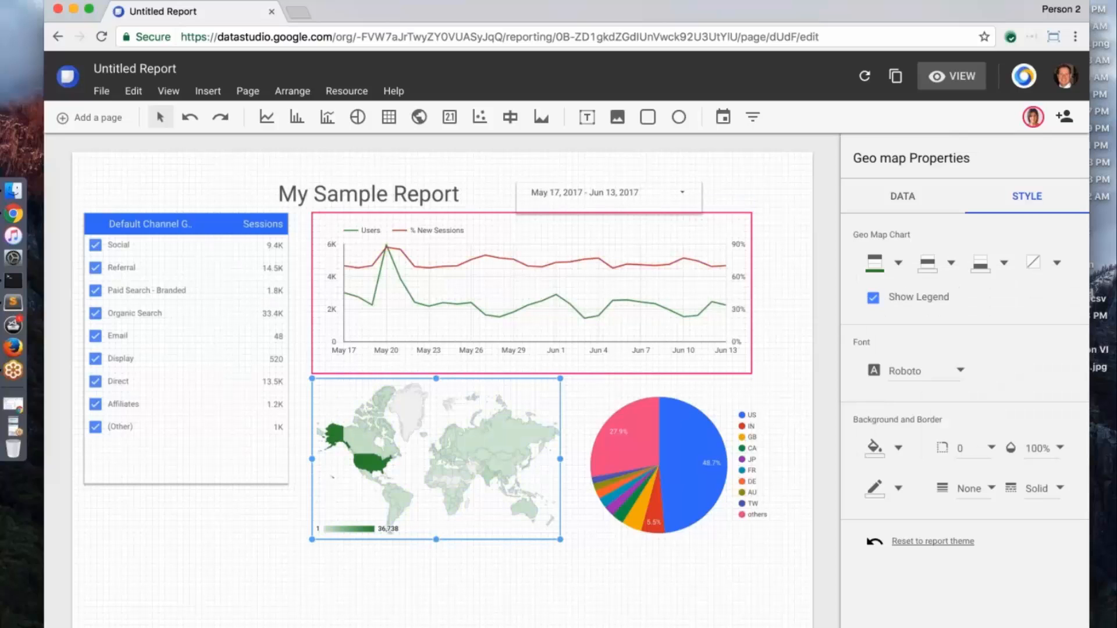